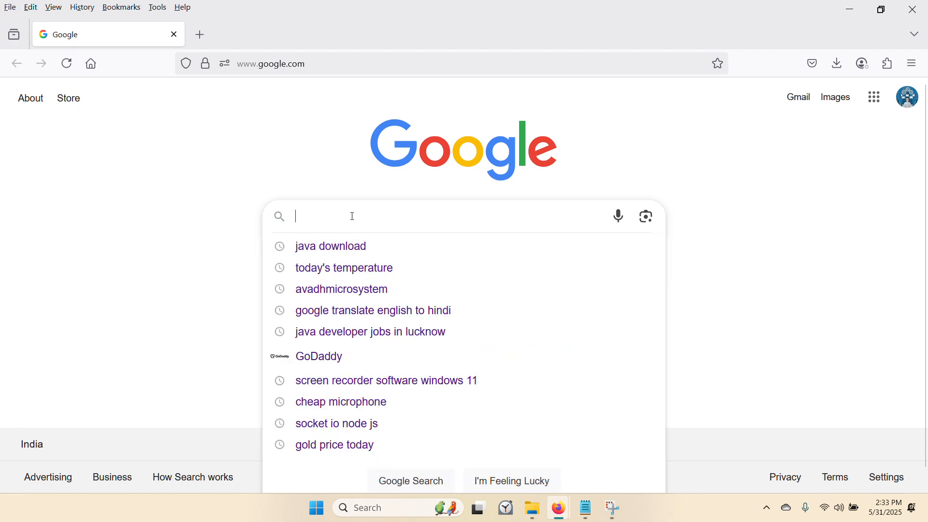
# Search Google for "java download" and look through the results.
pyautogui.press('Down')
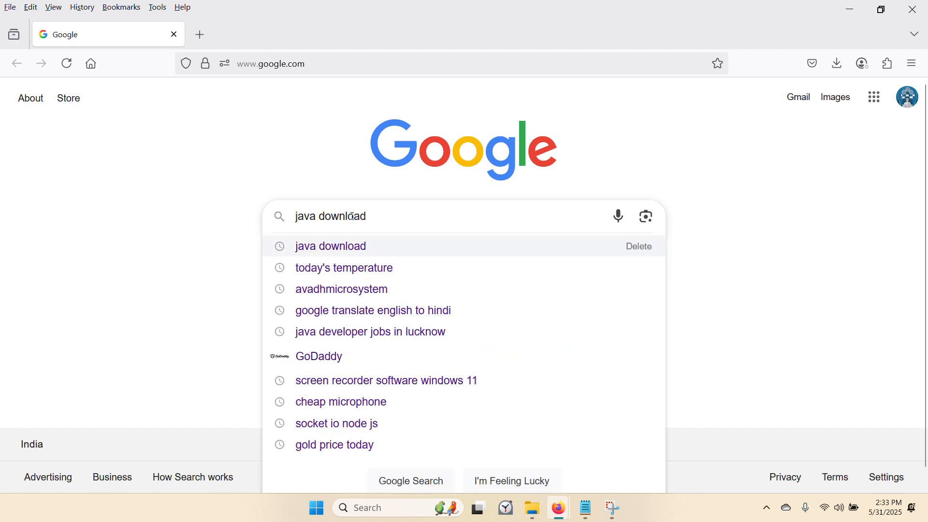
pyautogui.press('Return')
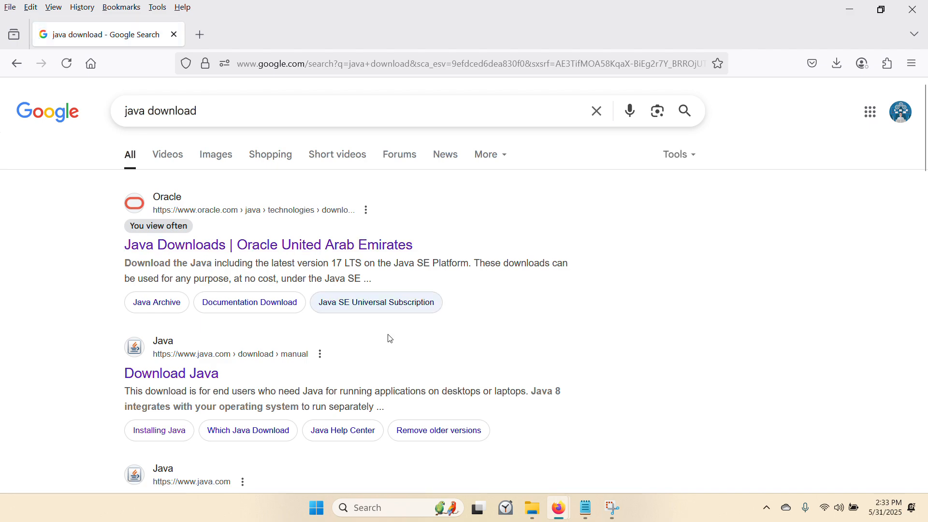
pyautogui.scroll(-6, 388, 338)
pyautogui.scroll(-10, 382, 355)
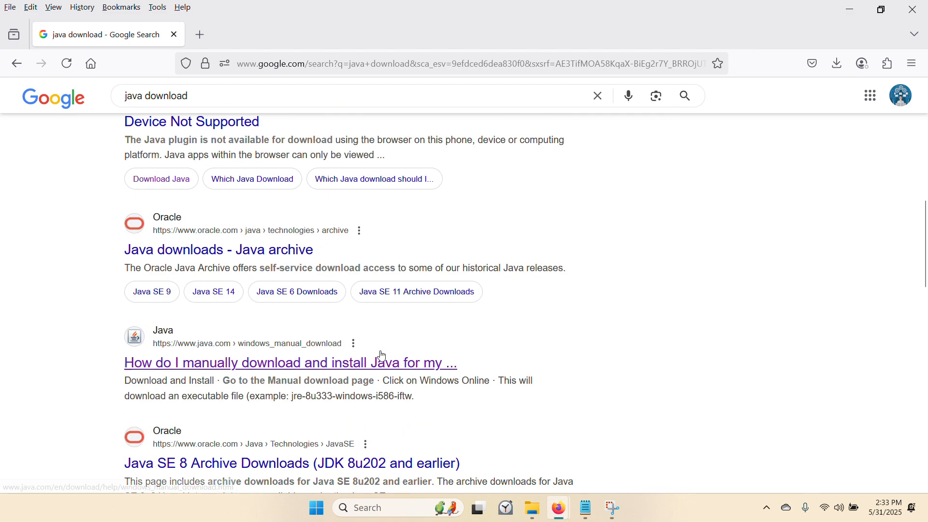
pyautogui.scroll(-3, 382, 355)
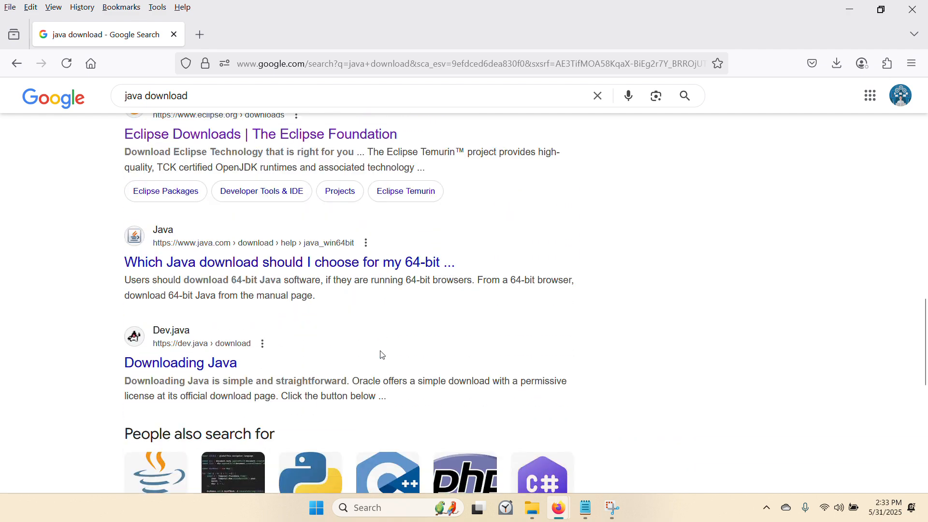
pyautogui.scroll(20, 379, 354)
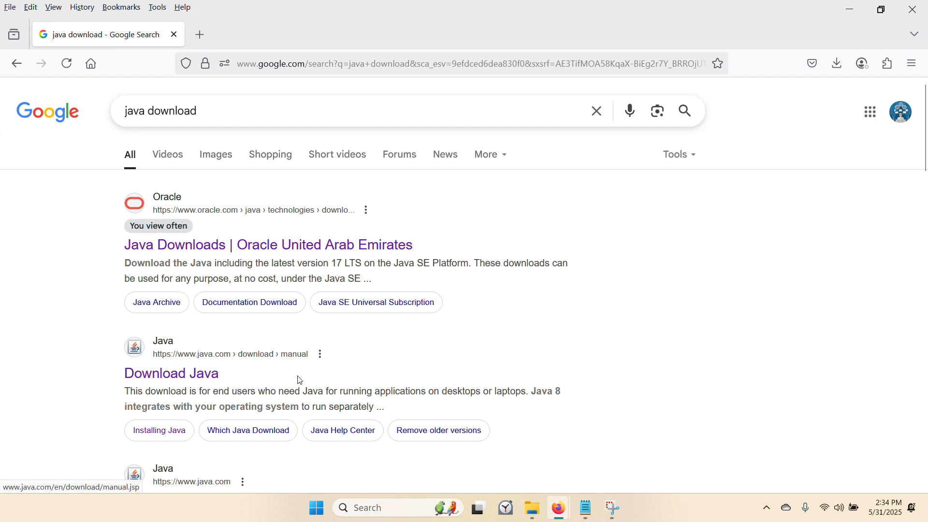
# Open Oracle's Java Downloads result and look over the JDK downloads page.
pyautogui.click(312, 246)
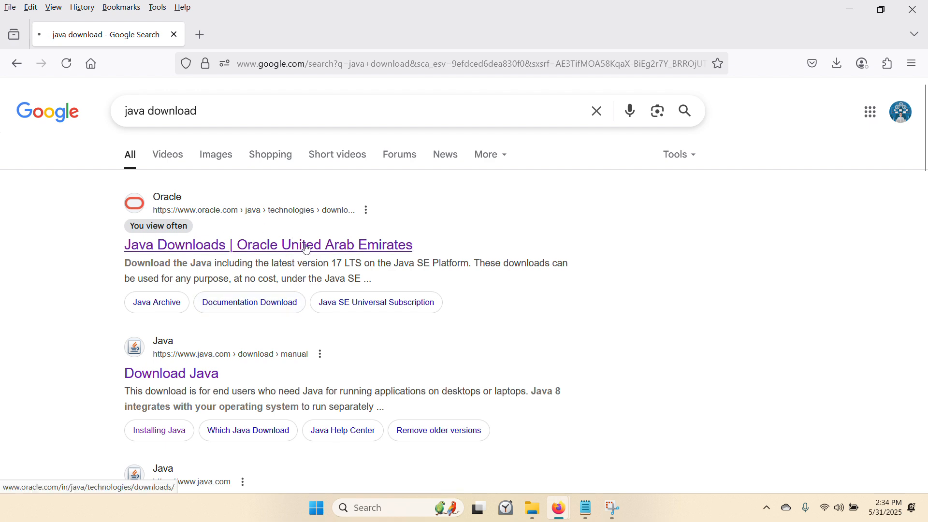
pyautogui.scroll(-4, 321, 249)
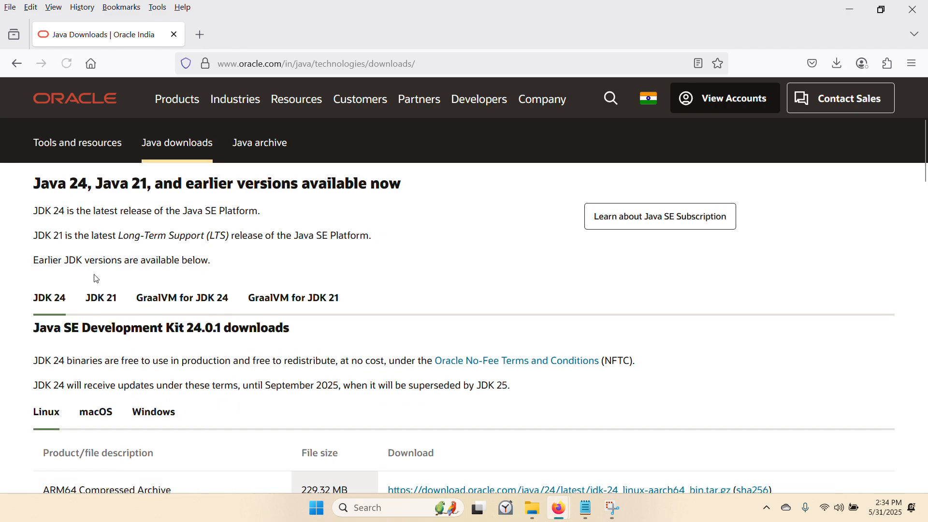
pyautogui.moveTo(3, 175); pyautogui.dragTo(297, 353)
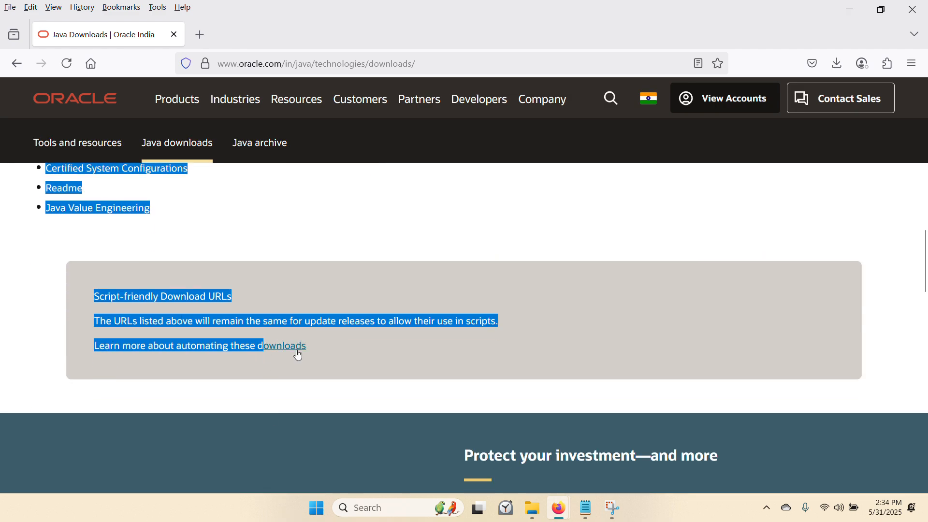
pyautogui.click(454, 400)
pyautogui.scroll(15, 311, 286)
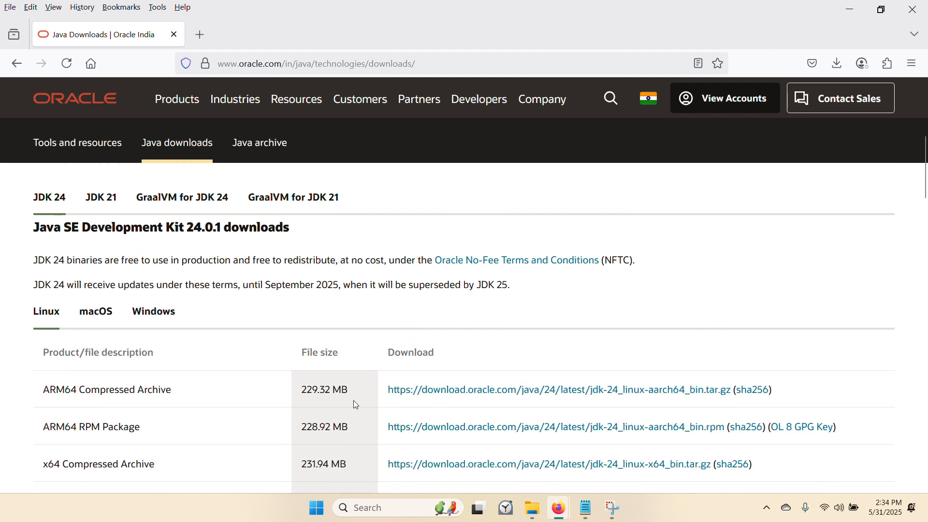
pyautogui.scroll(3, 450, 355)
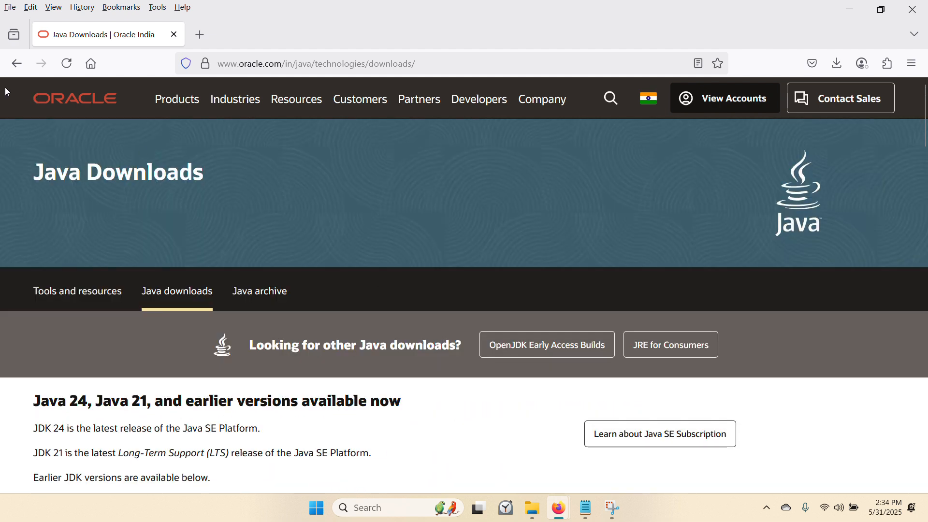
# Return to the search results and open java.com's Download Java page.
pyautogui.click(15, 65)
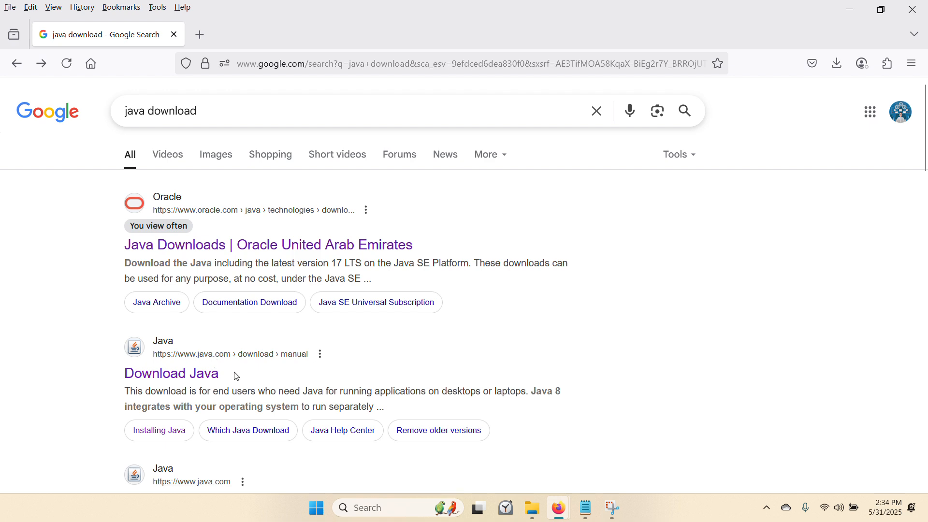
pyautogui.scroll(-3, 237, 376)
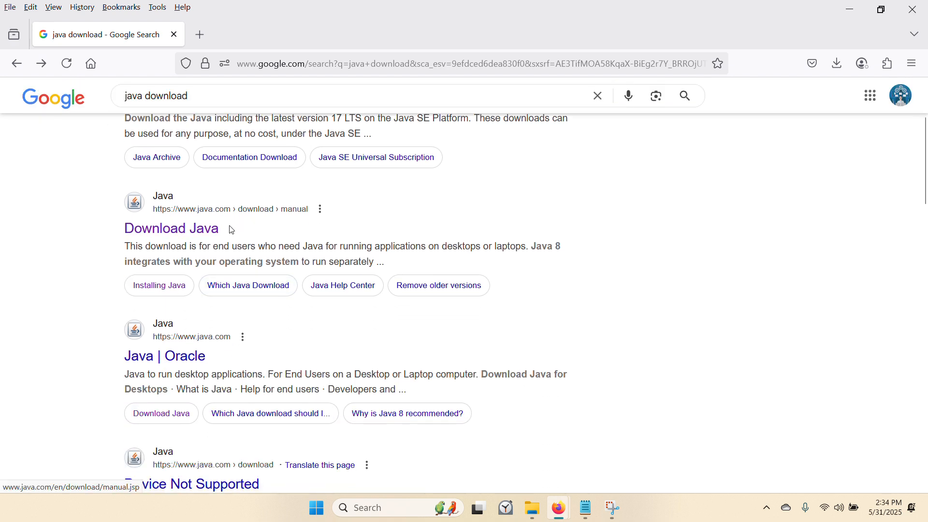
pyautogui.click(231, 230)
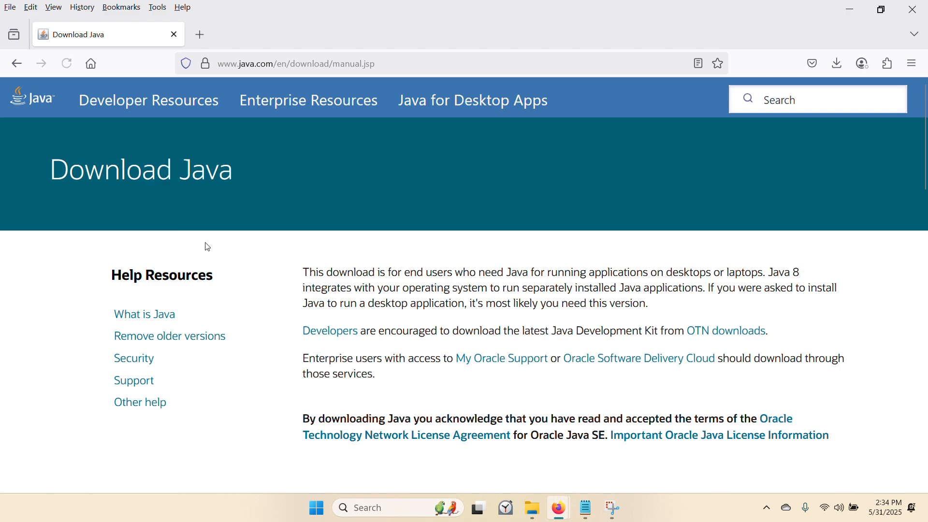
# Examine the Java downloads offered for Windows, Mac OS X, Linux and Solaris and the introductory notes.
pyautogui.scroll(-4, 373, 328)
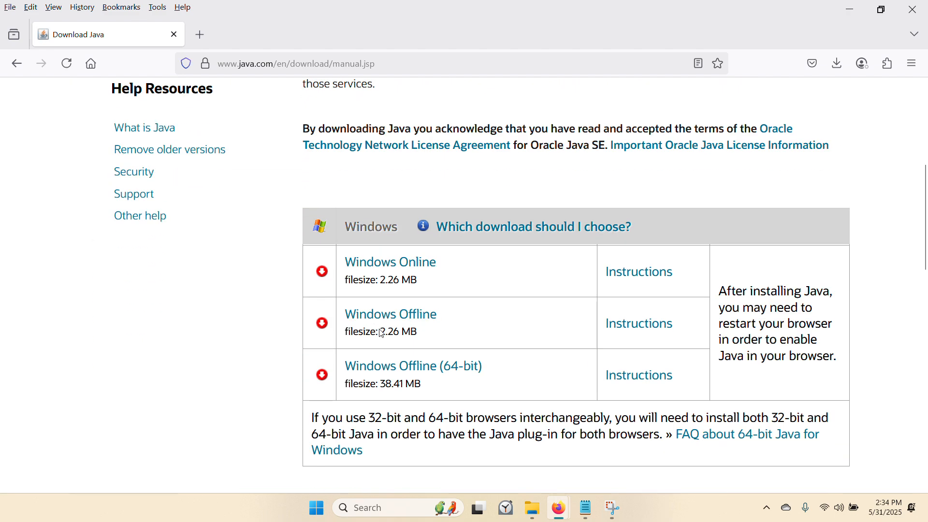
pyautogui.scroll(-10, 409, 348)
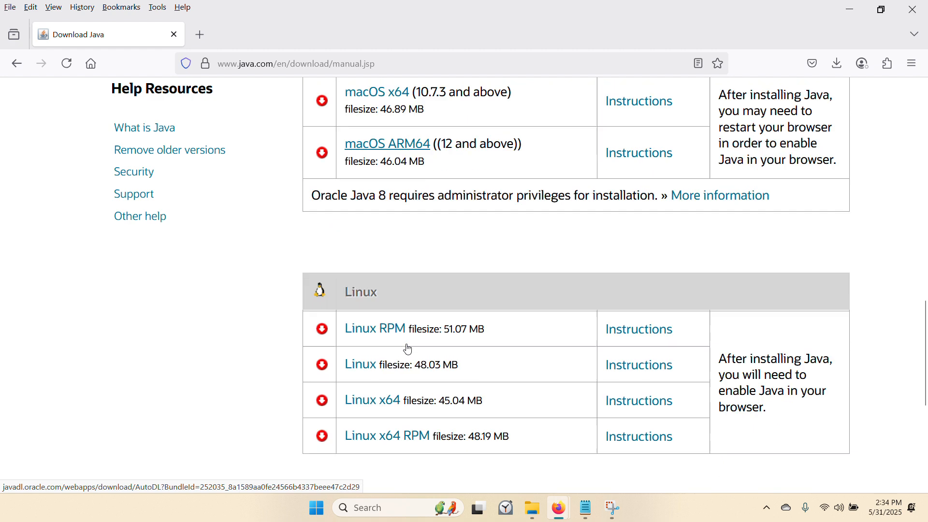
pyautogui.scroll(-2, 421, 351)
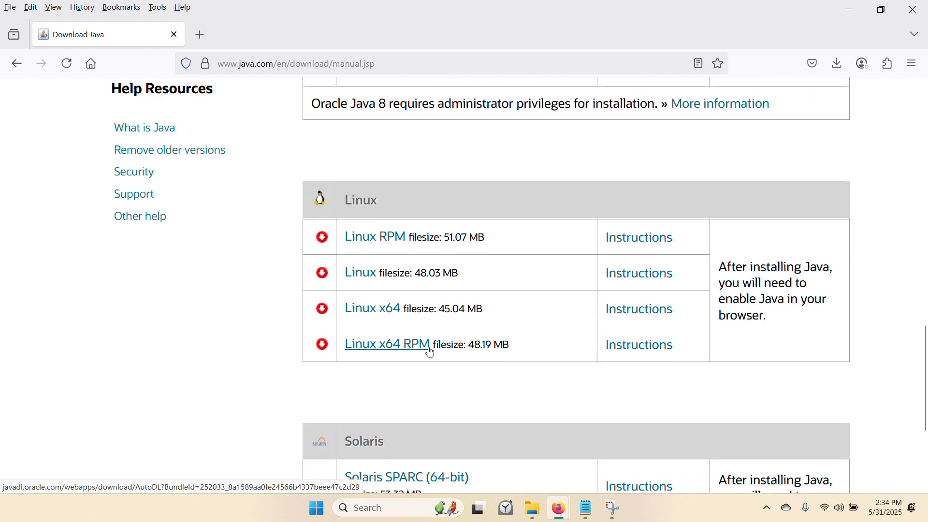
pyautogui.scroll(-2, 527, 368)
pyautogui.scroll(13, 527, 371)
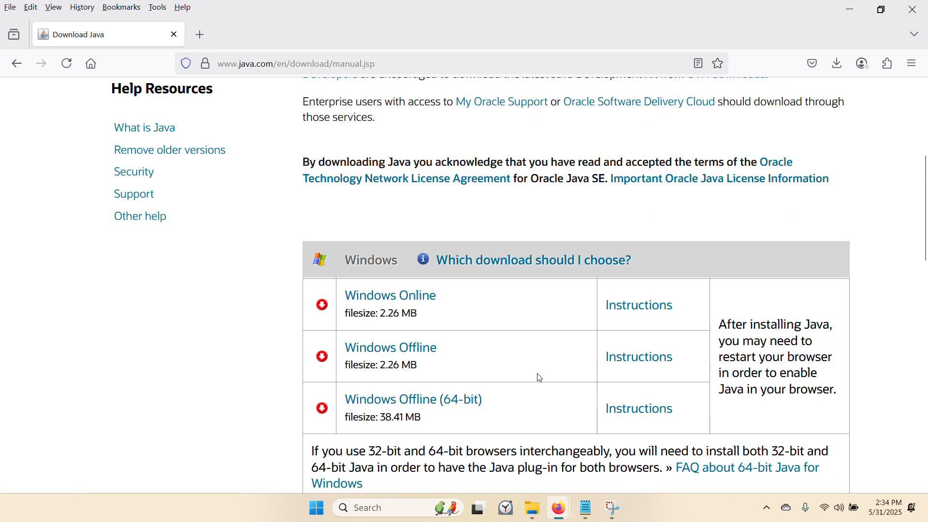
pyautogui.scroll(1, 540, 378)
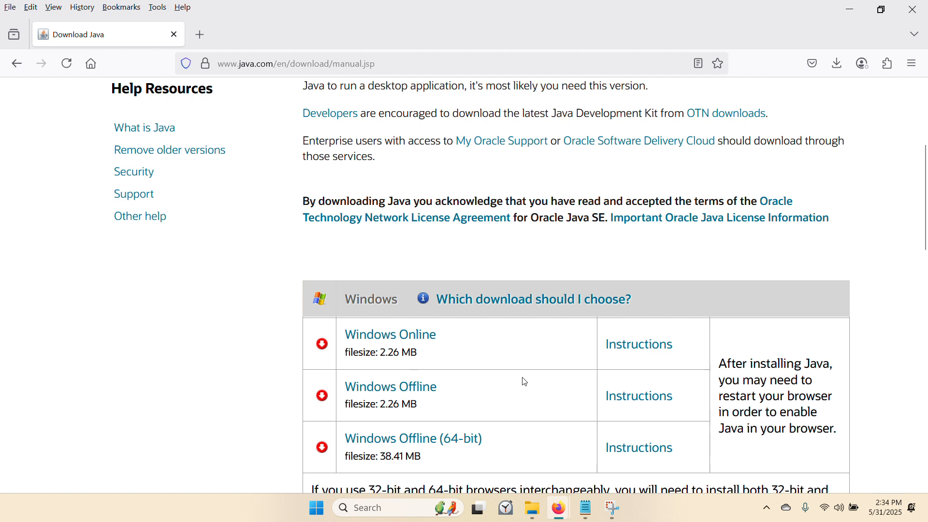
pyautogui.scroll(4, 526, 382)
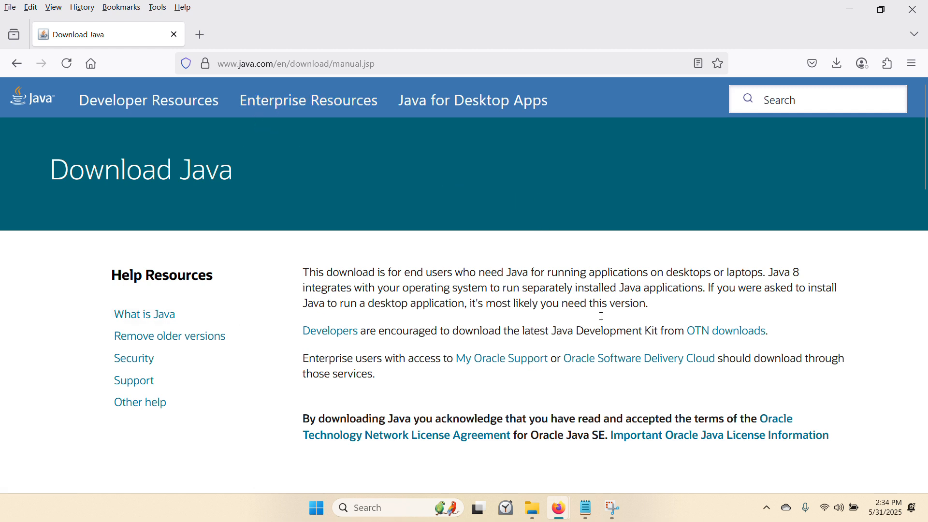
pyautogui.scroll(-3, 682, 365)
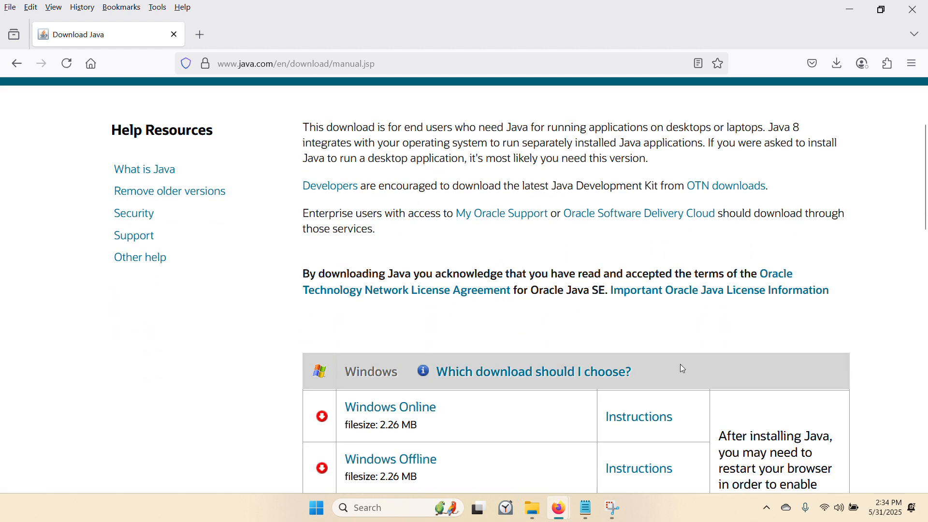
pyautogui.scroll(-6, 683, 369)
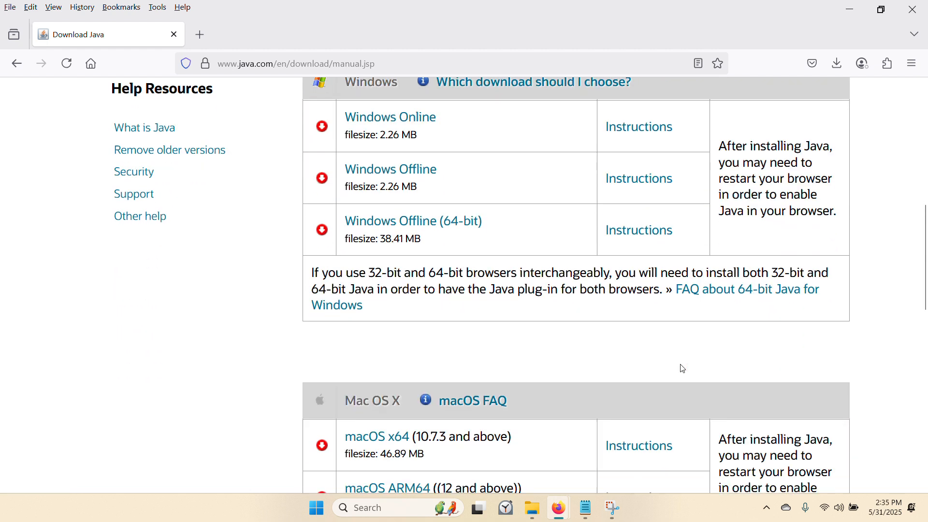
pyautogui.scroll(-2, 683, 370)
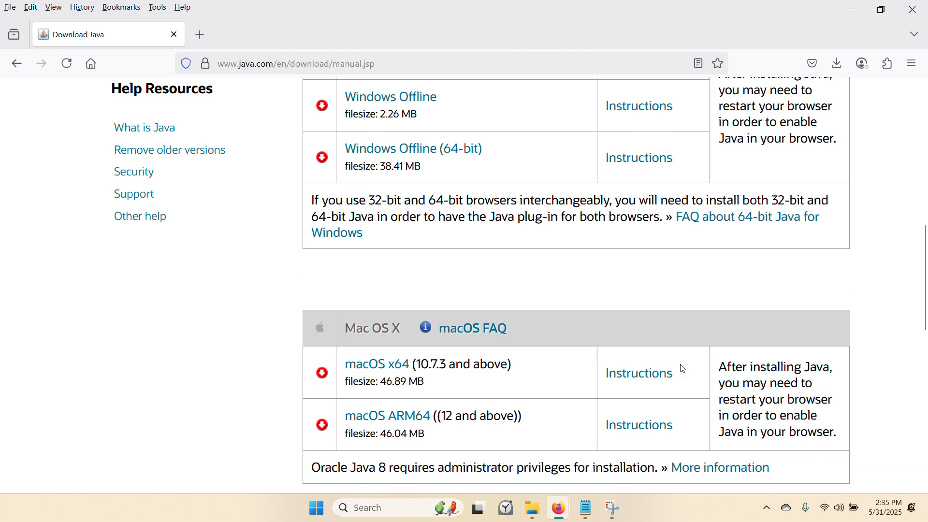
pyautogui.scroll(3, 683, 370)
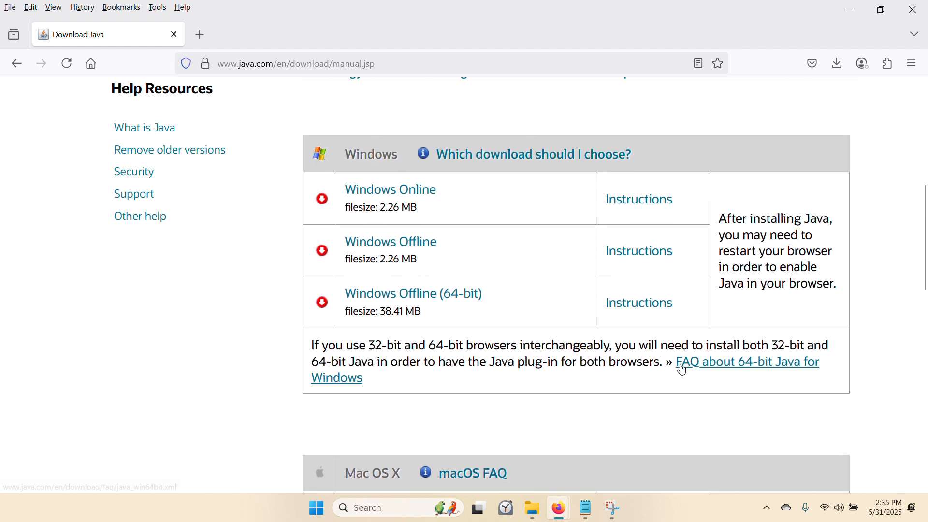
# Open the instructions for the Windows Online download and check the Java version they apply to.
pyautogui.click(644, 209)
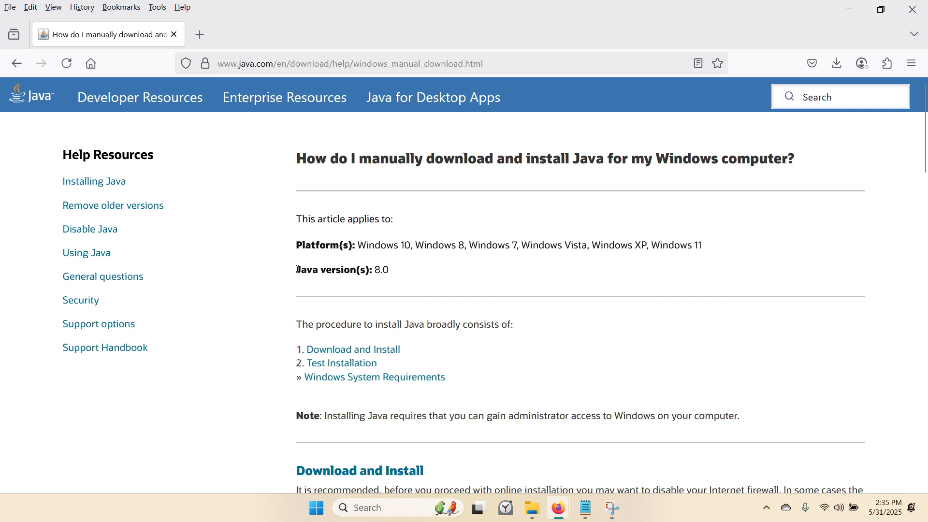
pyautogui.moveTo(298, 270); pyautogui.dragTo(411, 271)
pyautogui.click(416, 272)
# Go back to the Google results and reopen Oracle's Java Downloads page at the JDK 24 download list.
pyautogui.click(18, 71)
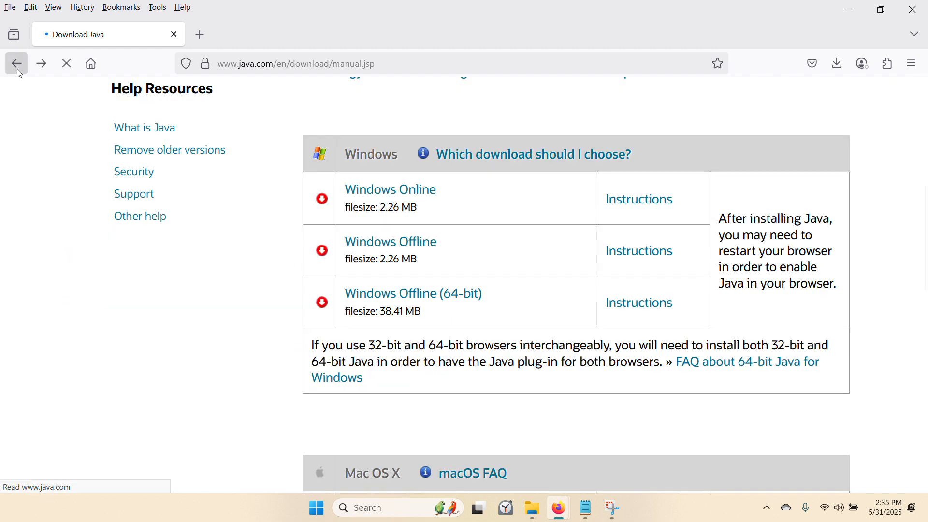
pyautogui.click(13, 65)
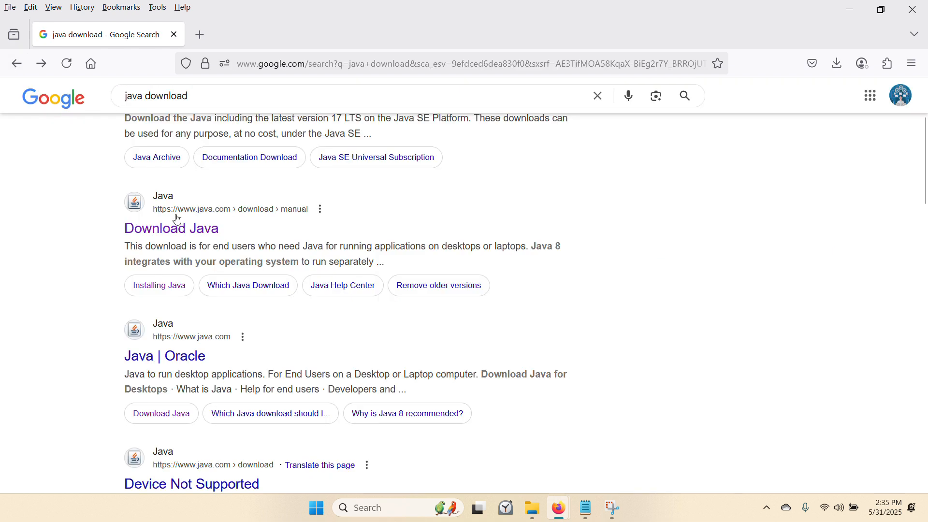
pyautogui.scroll(3, 220, 257)
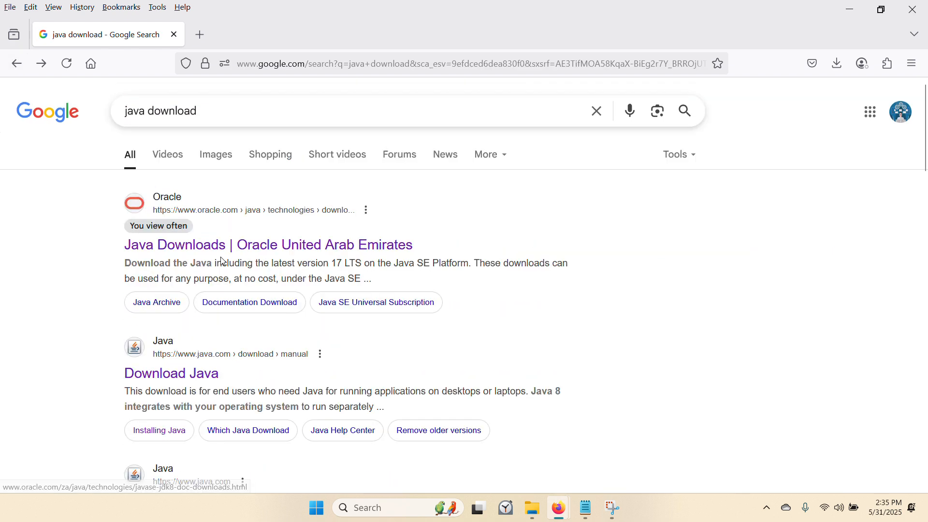
pyautogui.click(246, 251)
pyautogui.scroll(-5, 213, 311)
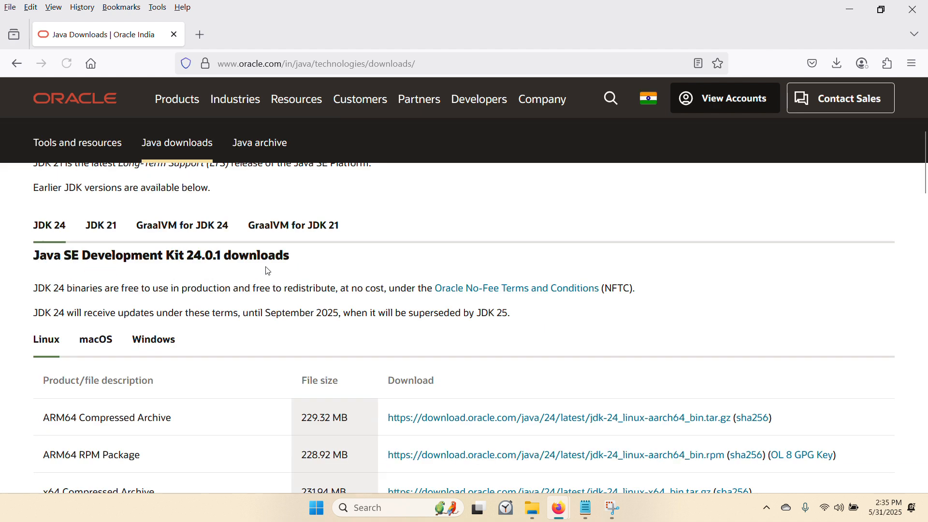
pyautogui.scroll(-3, 213, 311)
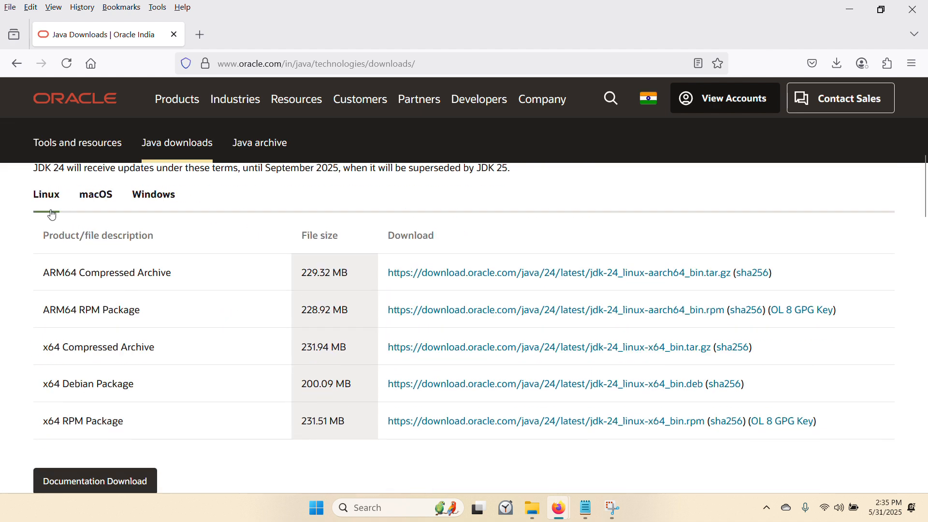
# Show the JDK 24 downloads for Windows and highlight the x64 Compressed Archive row for inspection.
pyautogui.click(163, 198)
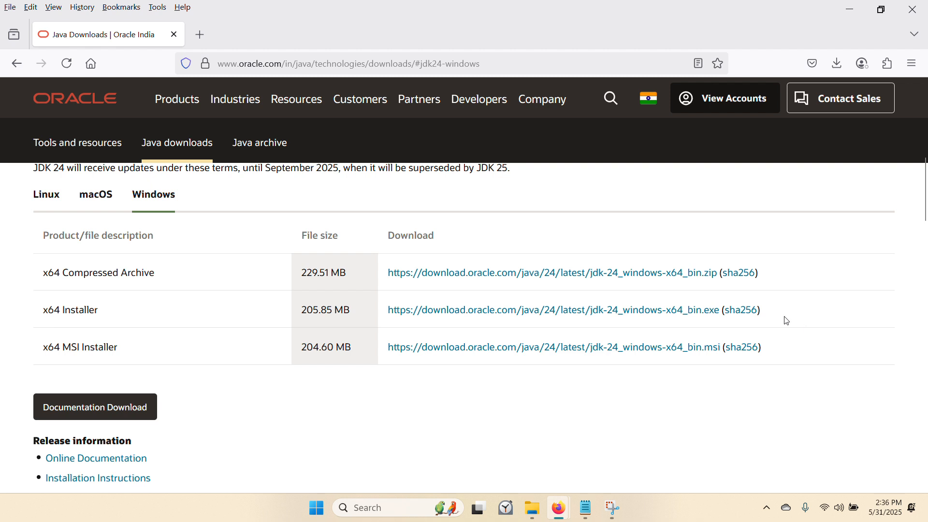
pyautogui.moveTo(10, 278); pyautogui.dragTo(807, 278)
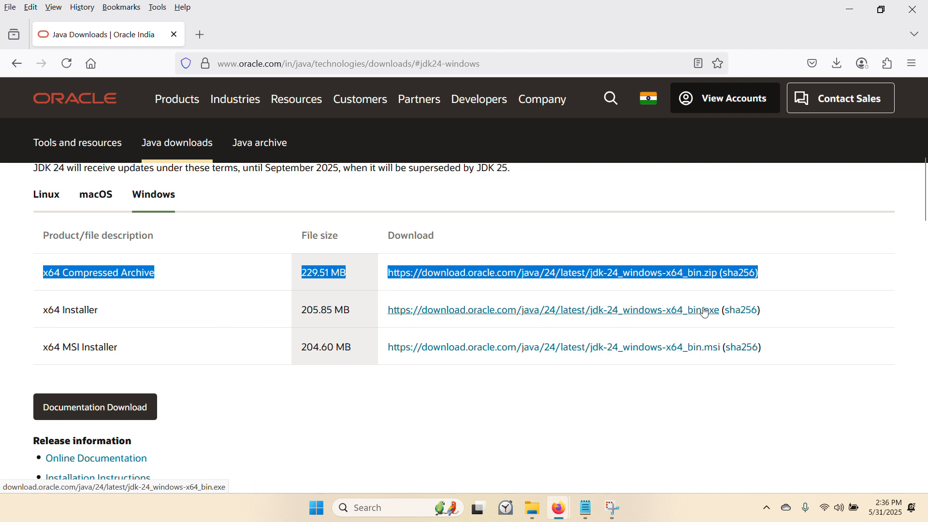
pyautogui.click(804, 319)
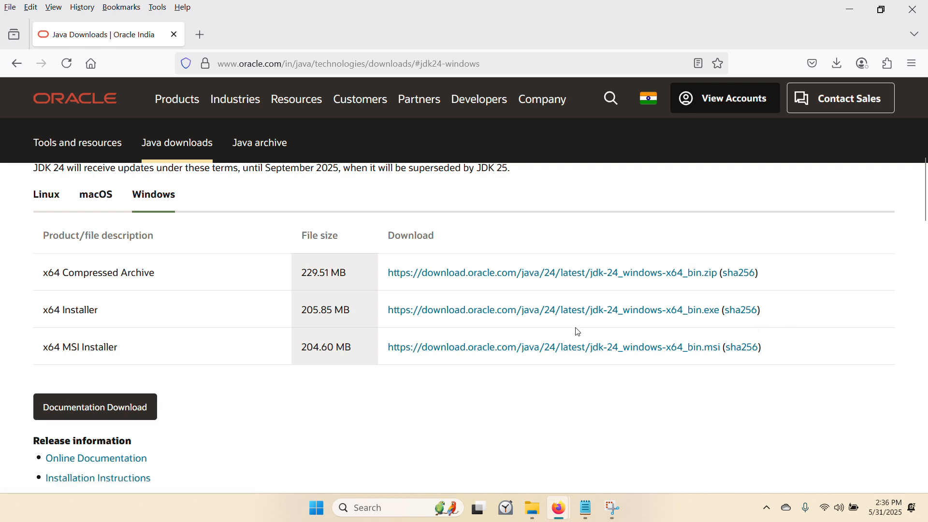
# Start downloading the JDK 24 Windows x64 Installer (.exe) and cancel that download.
pyautogui.click(668, 317)
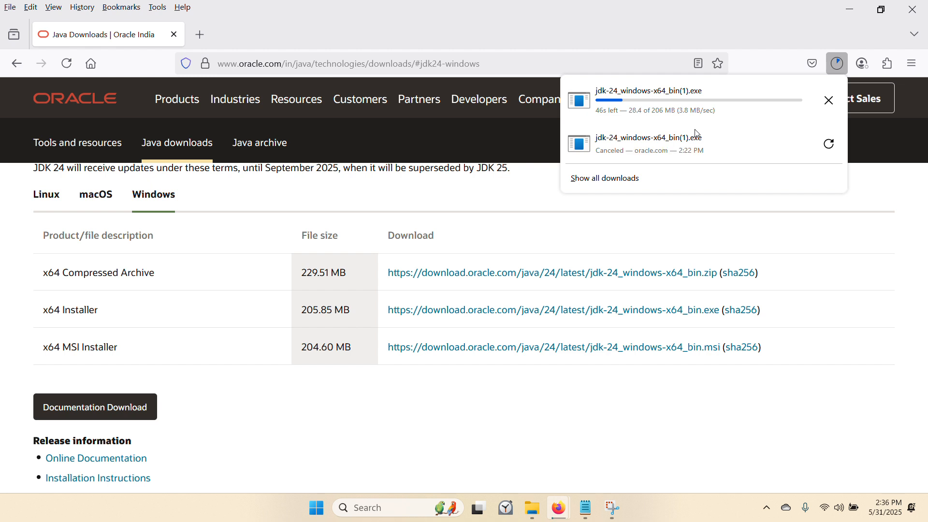
pyautogui.click(830, 102)
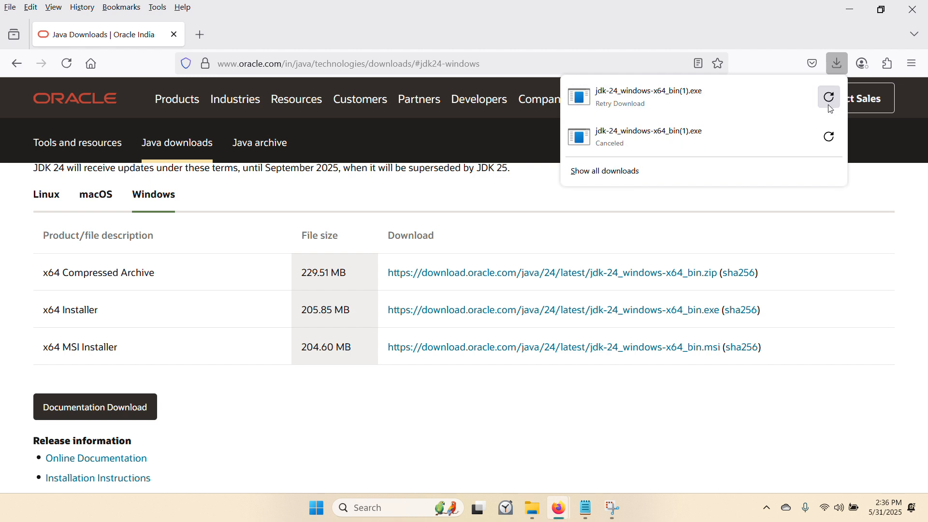
# Switch from the browser to File Explorer's Downloads folder and launch jdk-24_windows-x64_bin.exe.
pyautogui.click(849, 10)
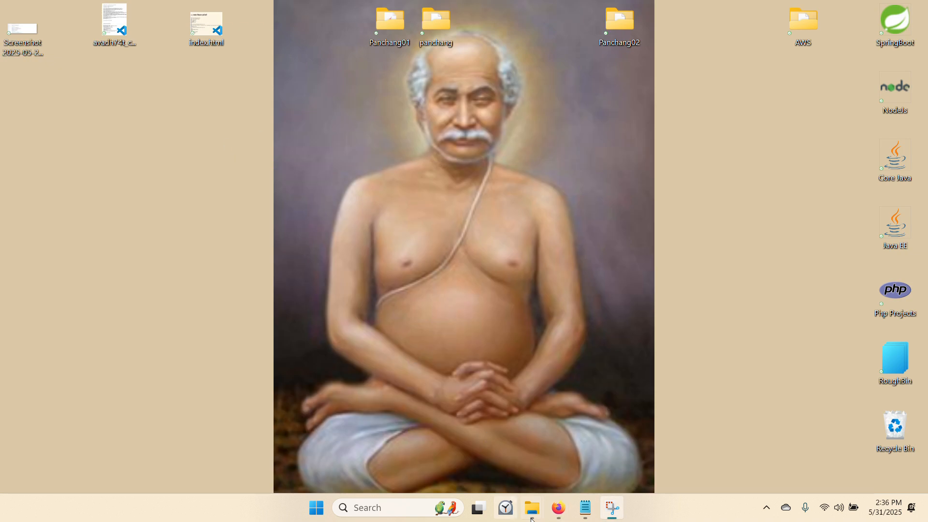
pyautogui.click(437, 340)
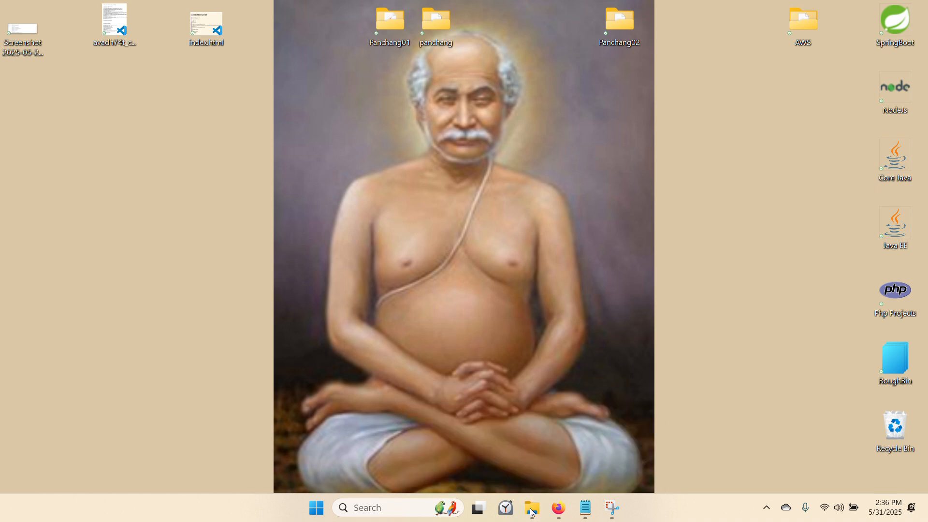
pyautogui.moveTo(532, 508)
pyautogui.click(469, 454)
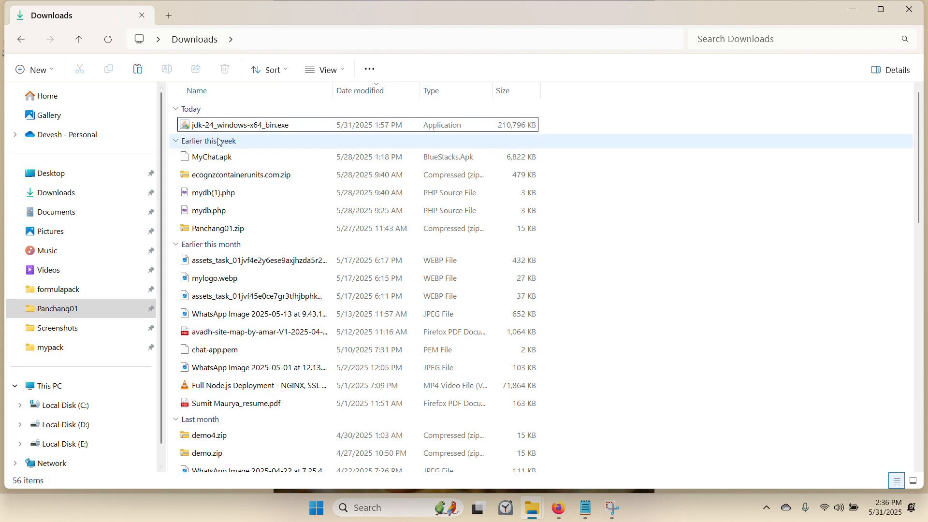
pyautogui.moveTo(216, 129)
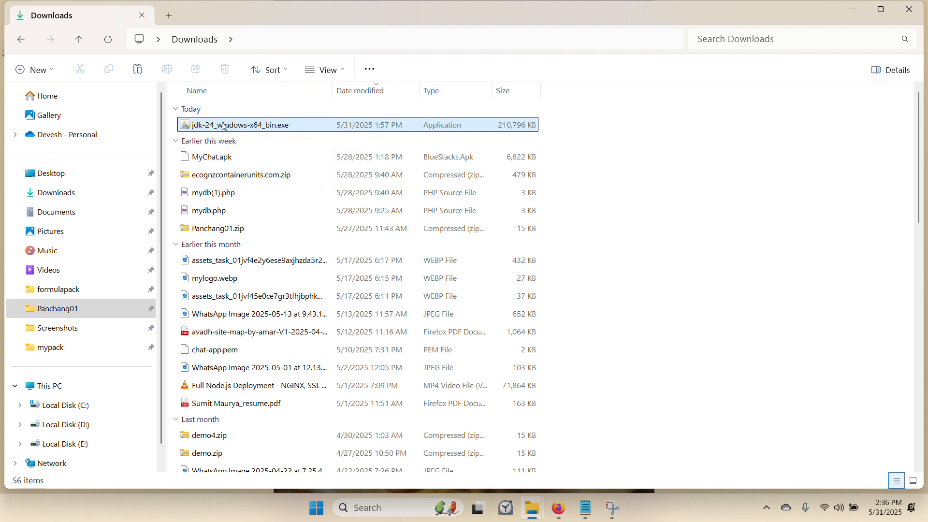
pyautogui.click(237, 128)
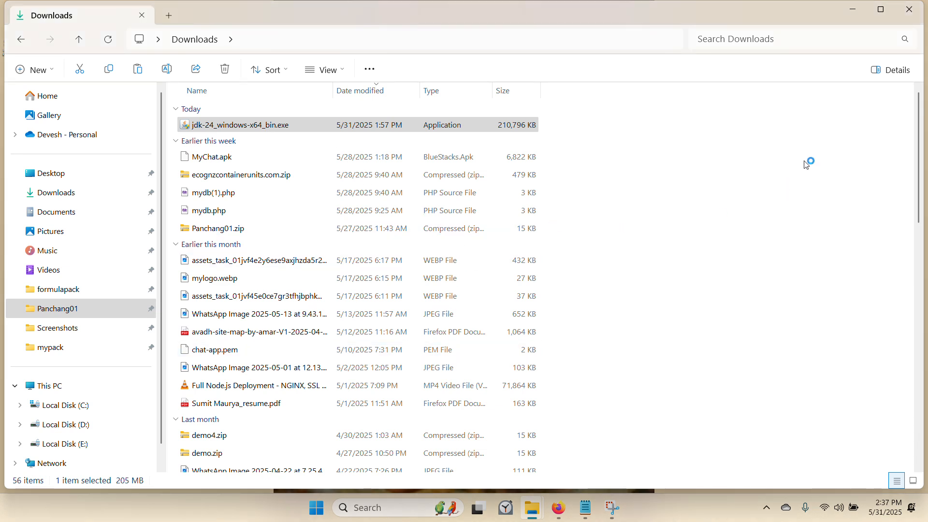
# Install Java SE Development Kit 24.0.1 (64-bit) through the setup wizard and close the wizard.
pyautogui.click(860, 10)
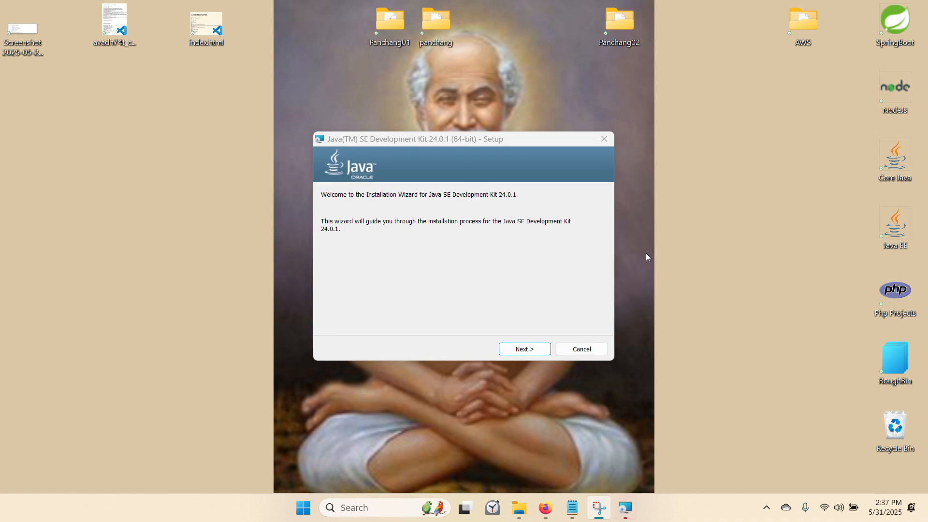
pyautogui.click(534, 351)
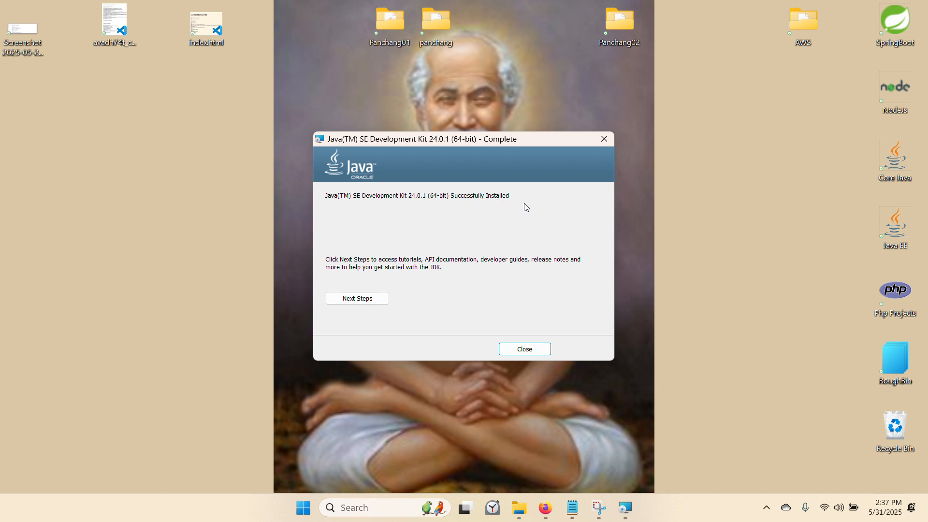
pyautogui.click(525, 349)
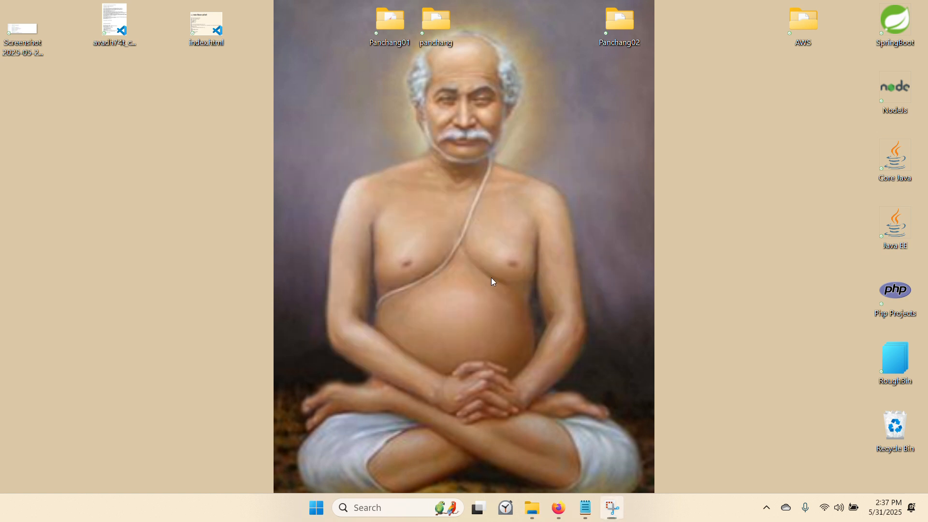
# Open a terminal at the desktop and run javac to check that the Java compiler is available.
pyautogui.rightClick(528, 300)
pyautogui.click(581, 156)
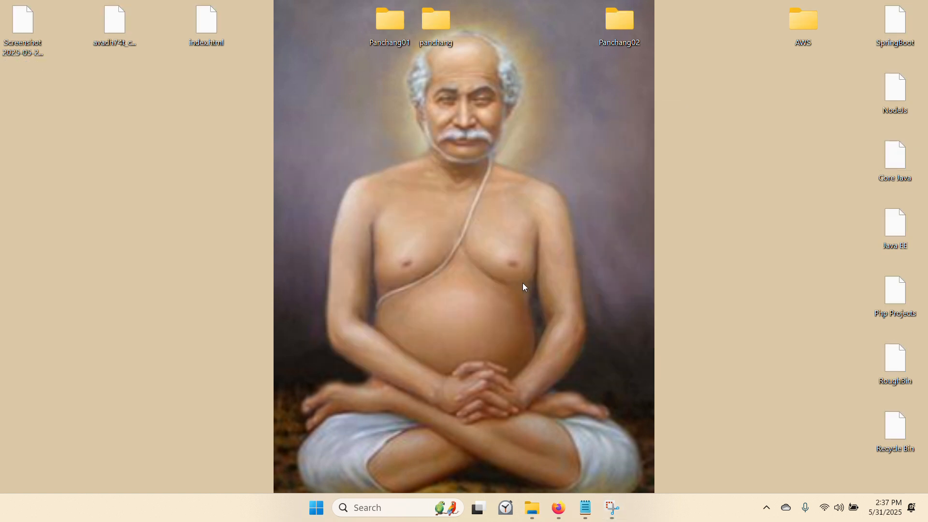
pyautogui.rightClick(523, 283)
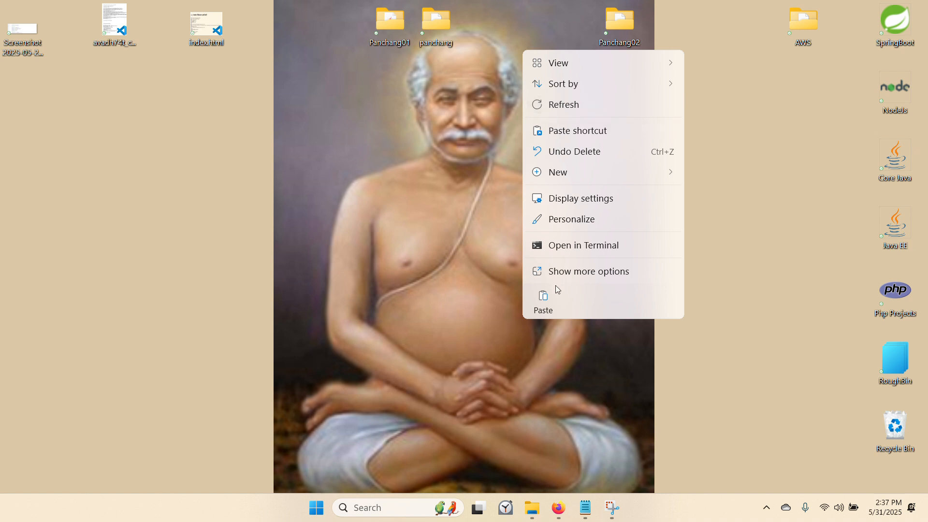
pyautogui.click(556, 246)
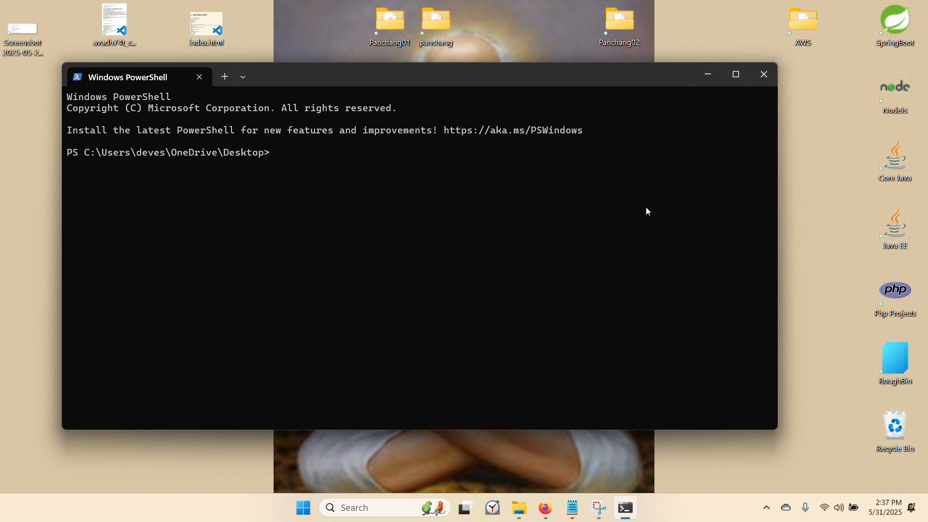
pyautogui.write('javac')
pyautogui.press('Return')
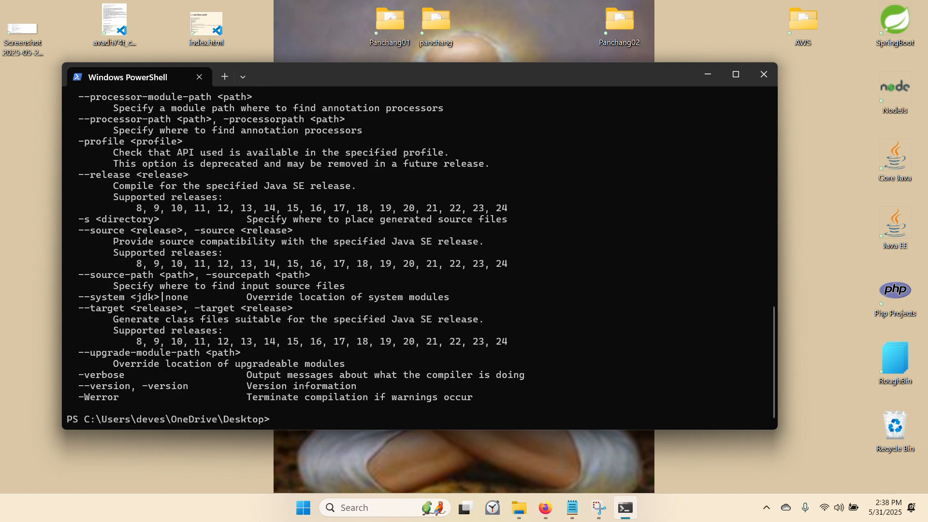
# Clear the terminal, check the installed Java version with java --version, and close the terminal.
pyautogui.write('cls')
pyautogui.press('Return')
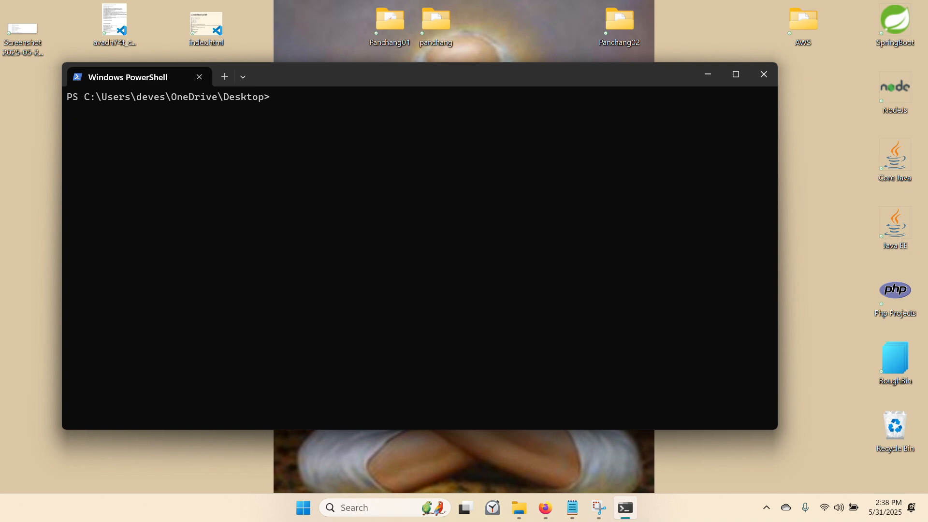
pyautogui.write('java --version')
pyautogui.press('Return')
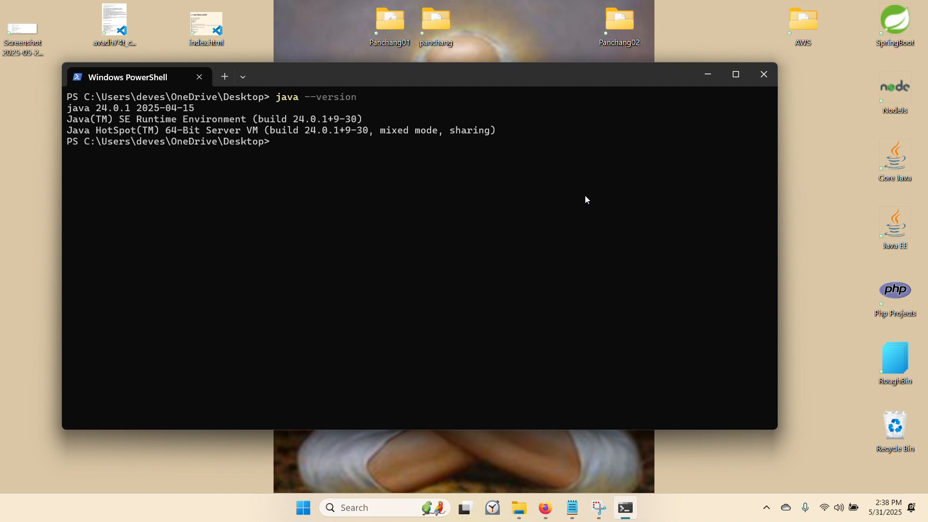
pyautogui.click(776, 75)
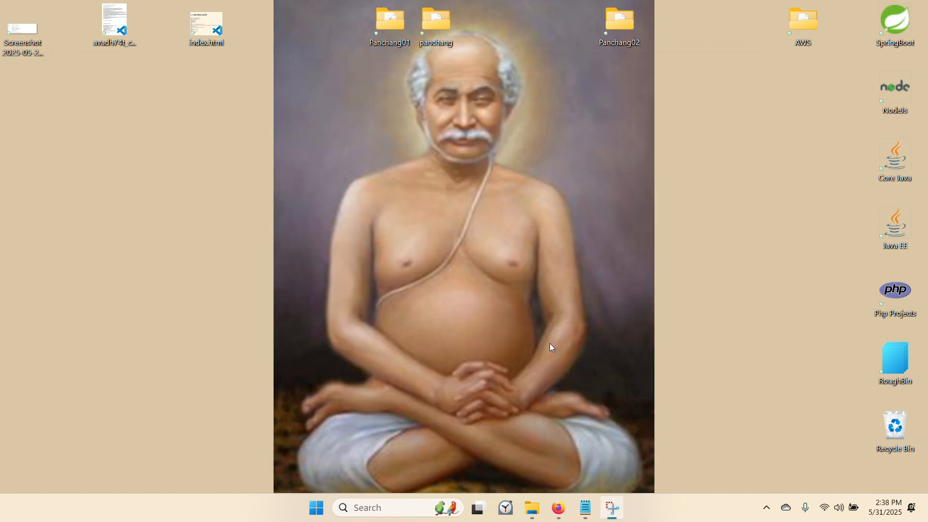
# Create a folder on the desktop, keep its default name, and open it.
pyautogui.rightClick(550, 343)
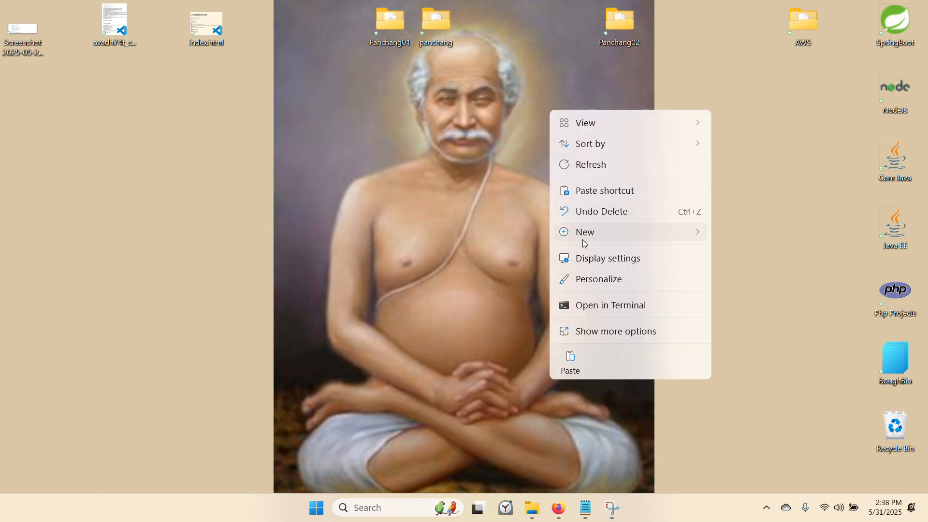
pyautogui.moveTo(582, 240)
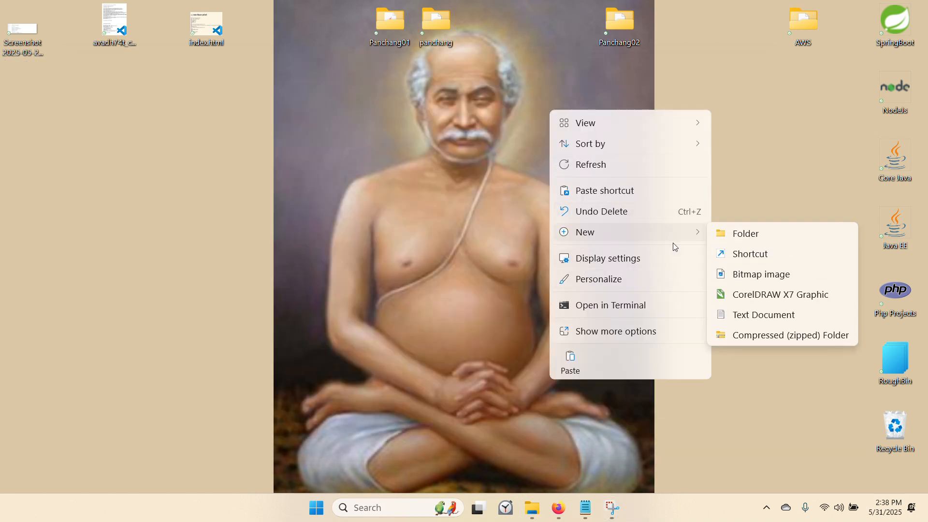
pyautogui.click(760, 240)
pyautogui.click(700, 318)
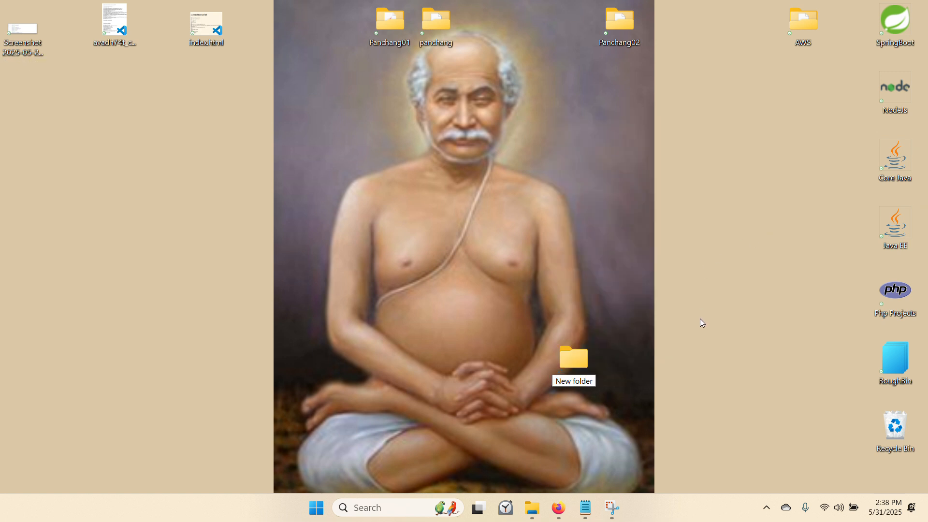
pyautogui.rightClick(579, 385)
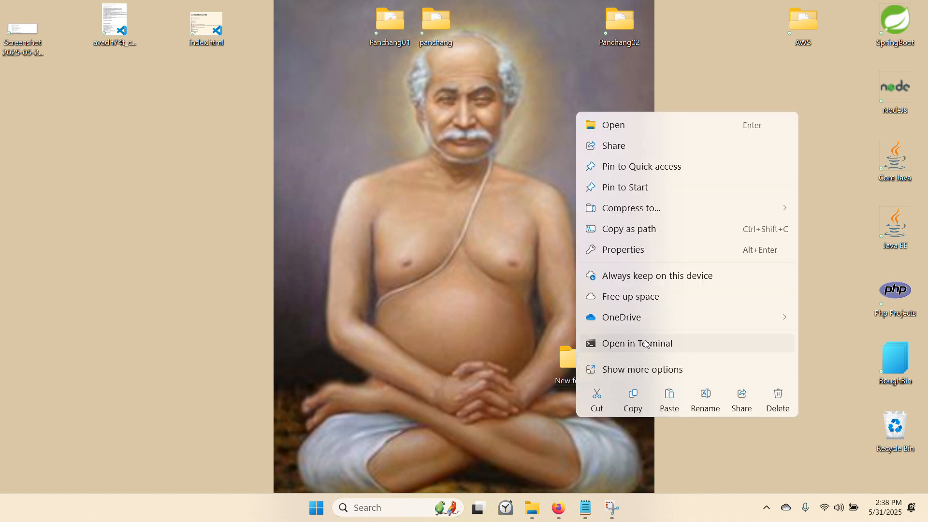
pyautogui.click(440, 304)
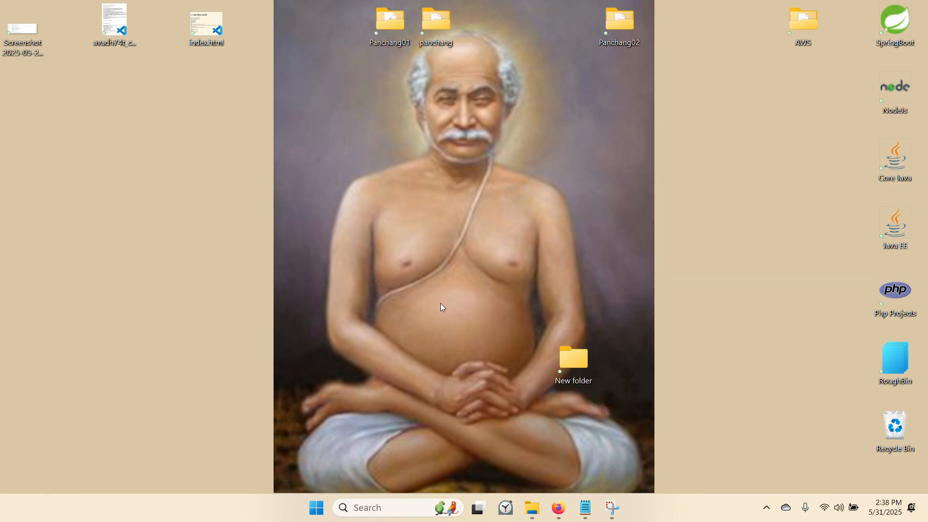
pyautogui.doubleClick(577, 364)
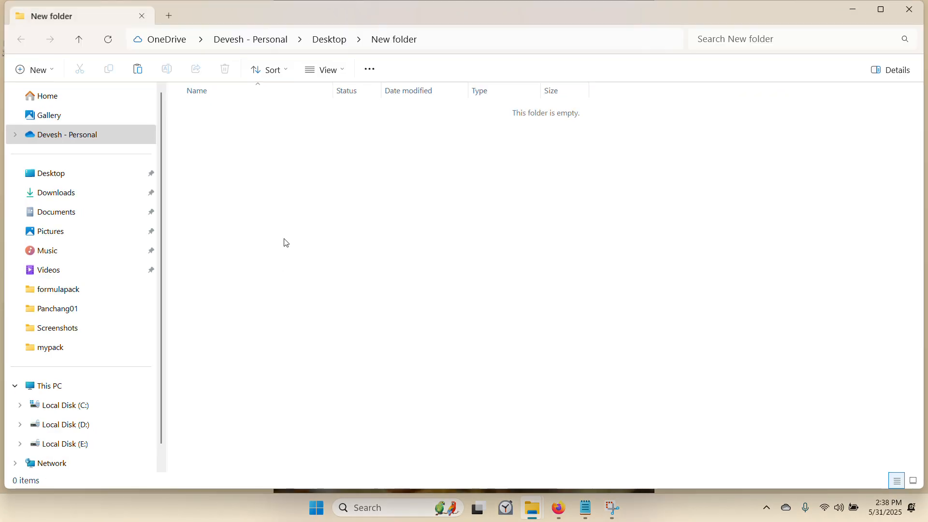
# Create a text document in the new folder and rename it, including its extension, to Hello.java.
pyautogui.rightClick(284, 243)
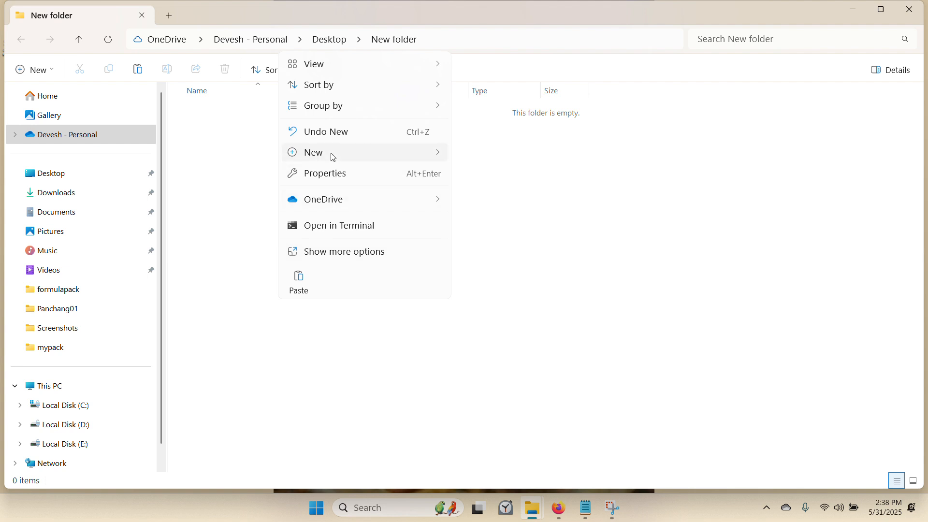
pyautogui.moveTo(379, 154)
pyautogui.click(491, 239)
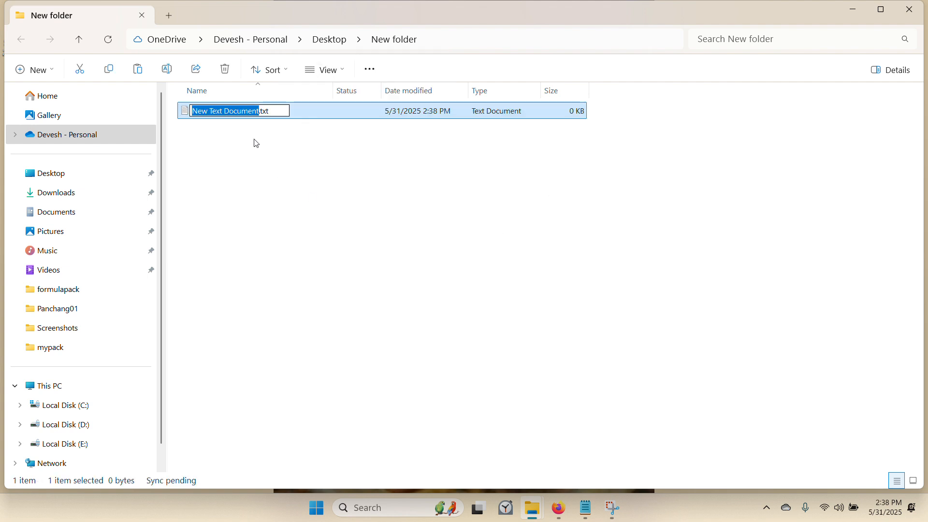
pyautogui.click(228, 114)
pyautogui.hotkey('ctrl', 'a')
pyautogui.press('BackSpace')
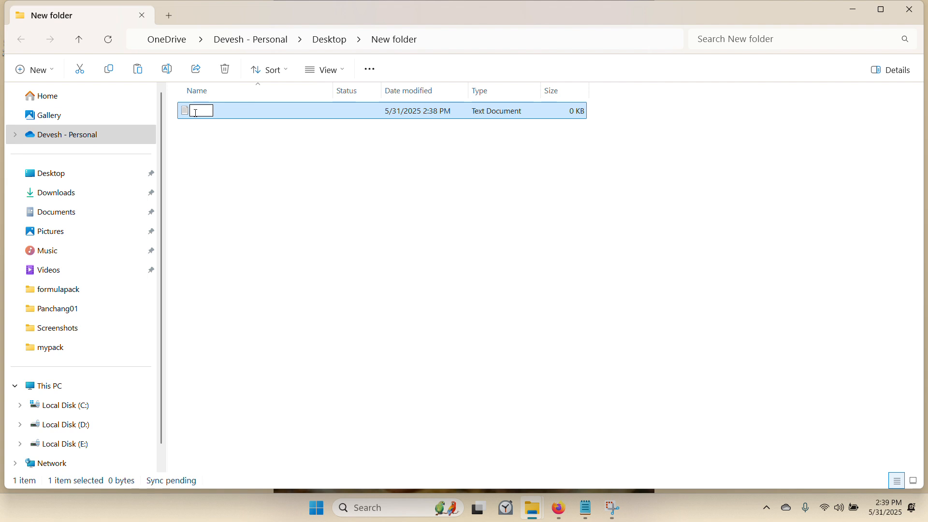
pyautogui.write('He')
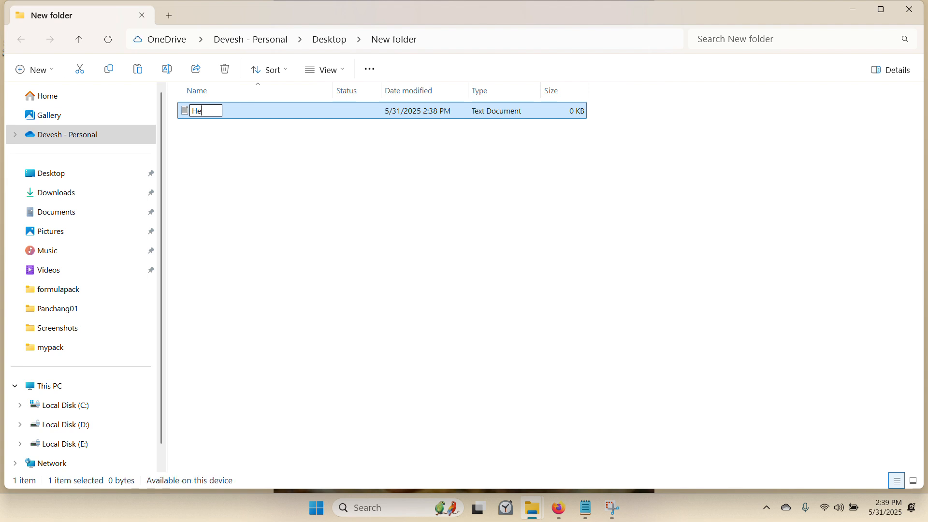
pyautogui.write('llo.java')
pyautogui.click(312, 256)
pyautogui.click(517, 265)
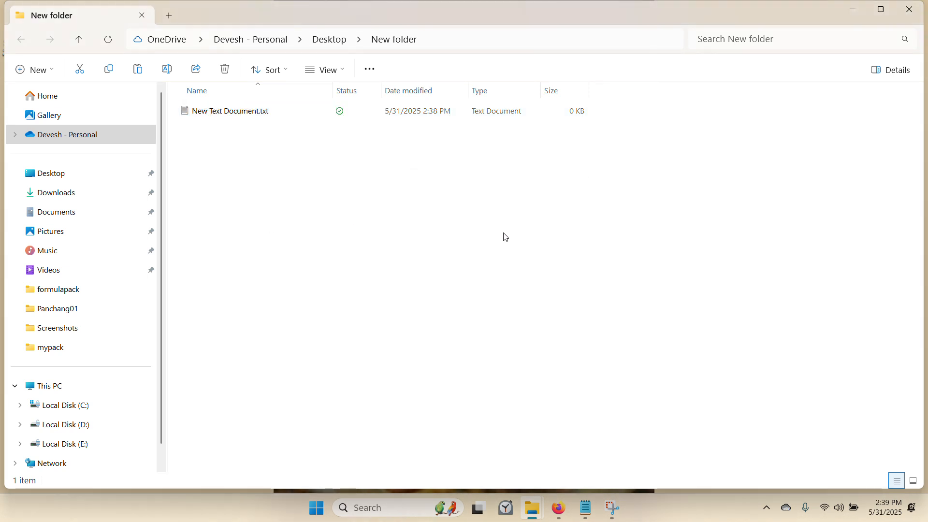
# Open Hello.java in Notepad, dismiss the message, and return to its empty tab after minimizing the open windows.
pyautogui.rightClick(197, 116)
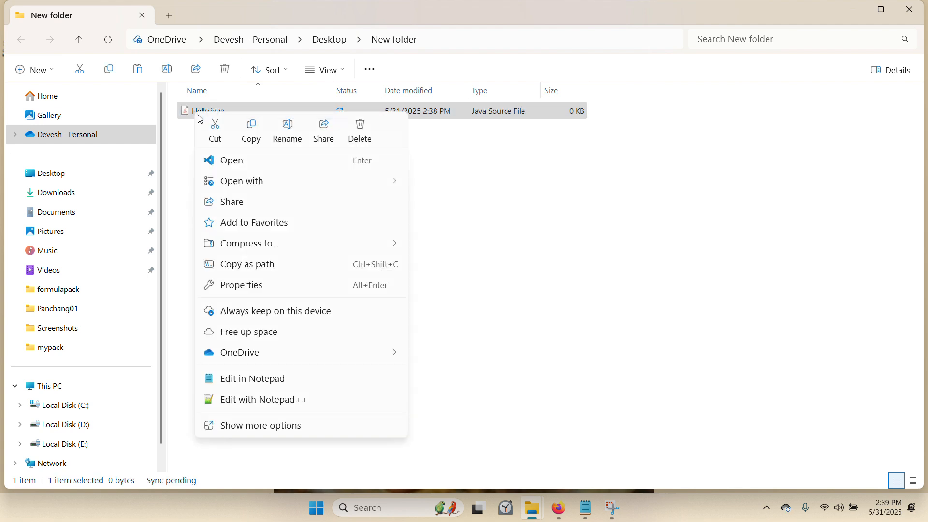
pyautogui.moveTo(383, 181)
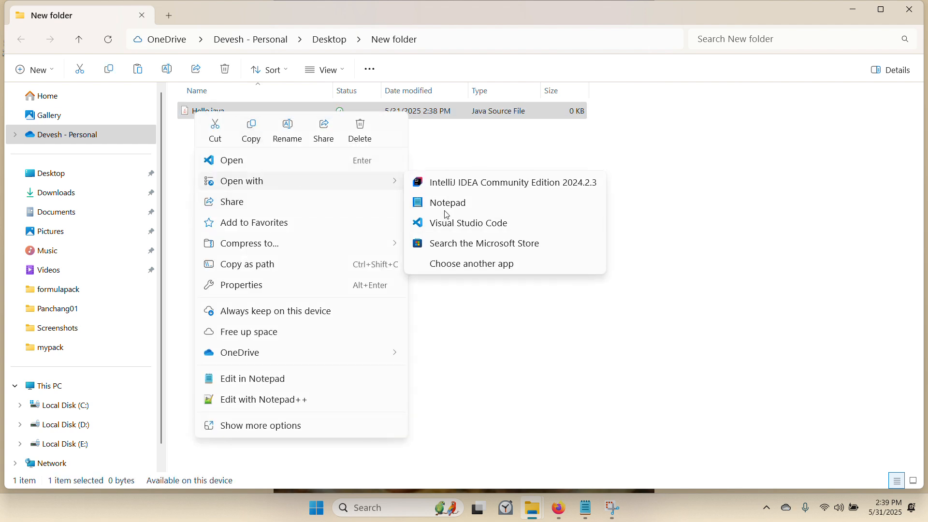
pyautogui.click(467, 202)
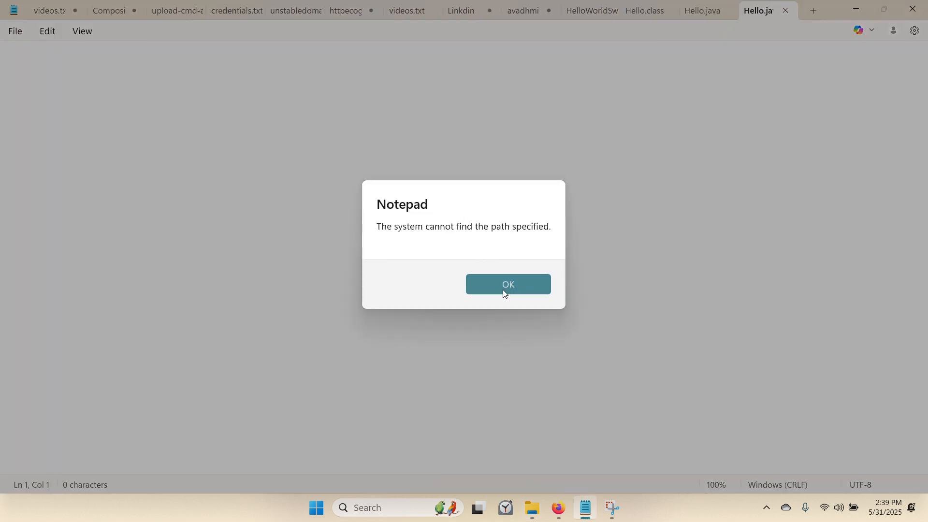
pyautogui.click(502, 289)
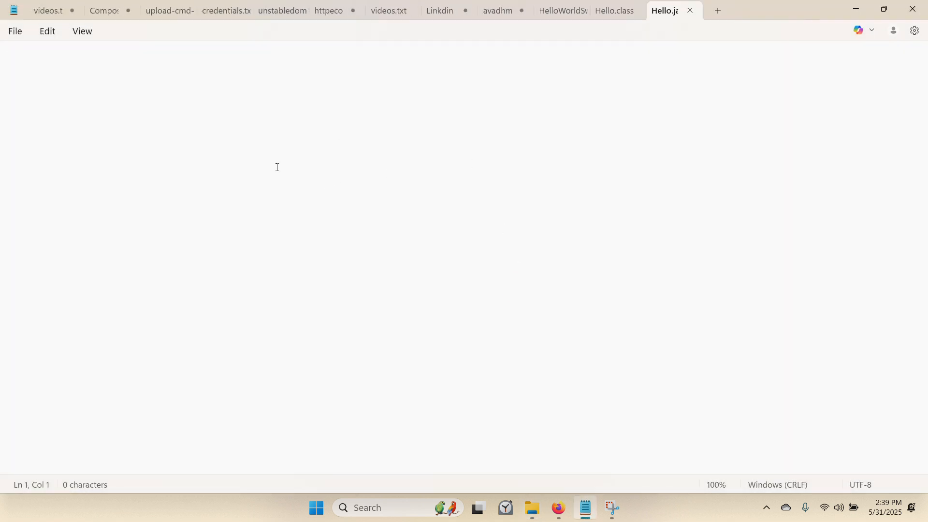
pyautogui.click(857, 8)
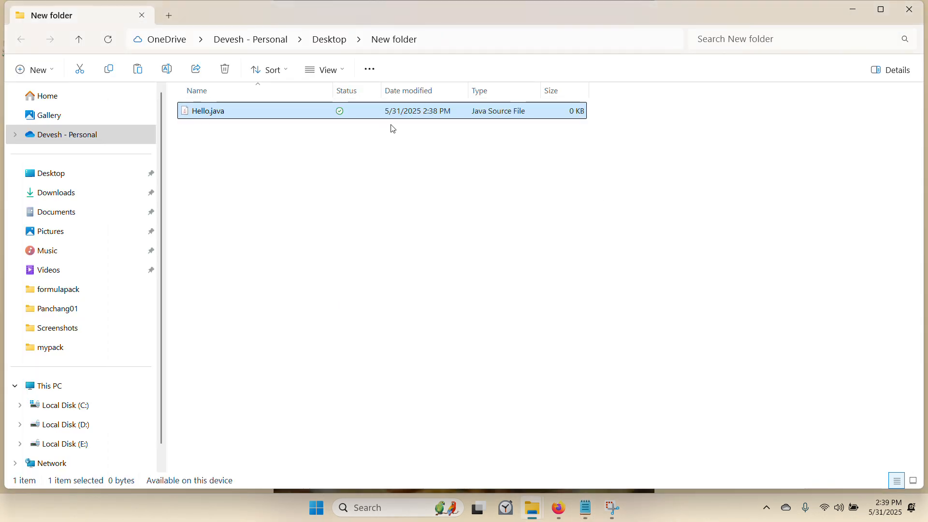
pyautogui.click(858, 13)
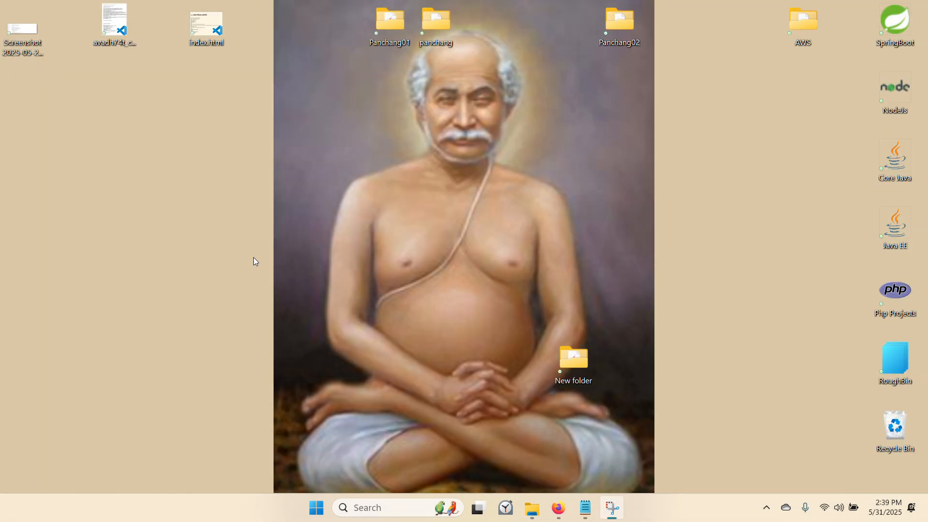
pyautogui.click(586, 507)
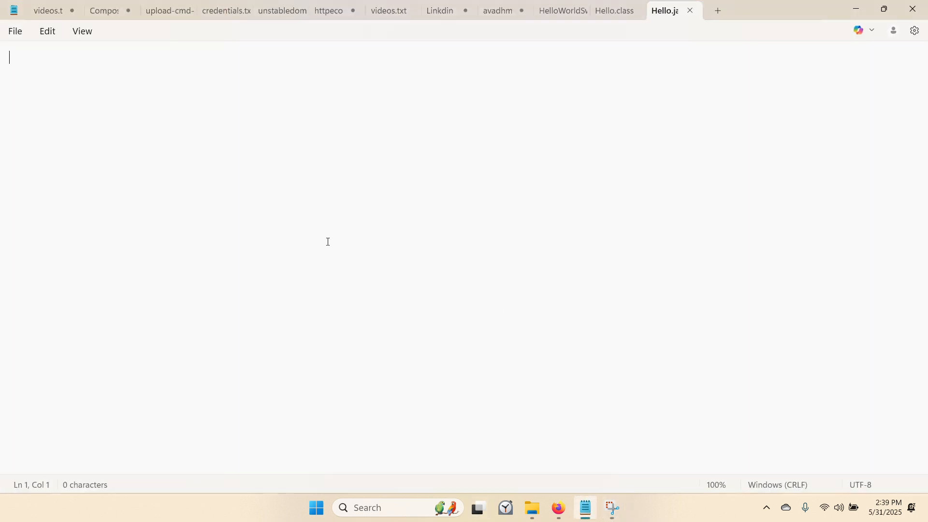
# Write an empty class named Hello with its braces on separate lines and blank lines between them.
pyautogui.write('class Hell')
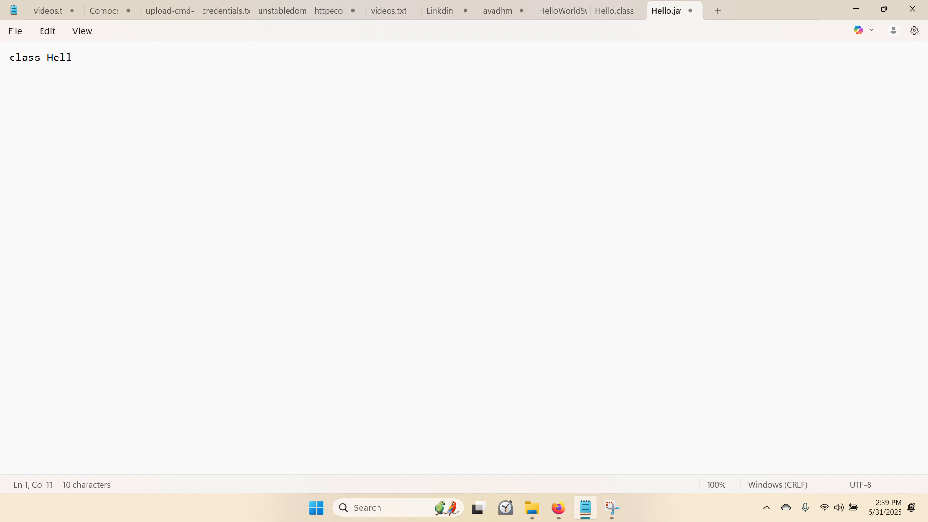
pyautogui.write('o {}')
pyautogui.press('Left')
pyautogui.press('Return')
pyautogui.press('Return')
pyautogui.press('Return')
pyautogui.press('Return')
# Add the method public static void main(String ab[]) inside the Hello class, with blank lines between its braces.
pyautogui.write('pub')
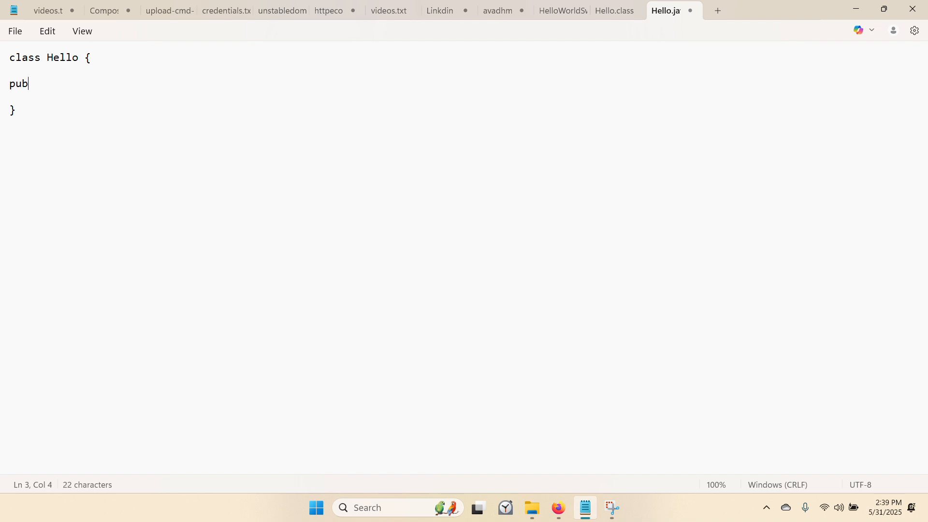
pyautogui.write('lic stativ')
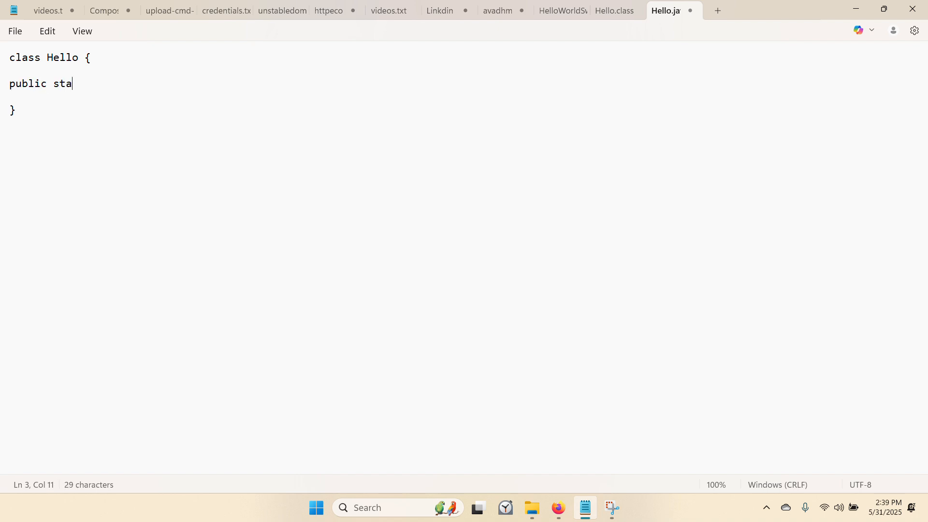
pyautogui.press('BackSpace')
pyautogui.press('BackSpace')
pyautogui.write('c void main')
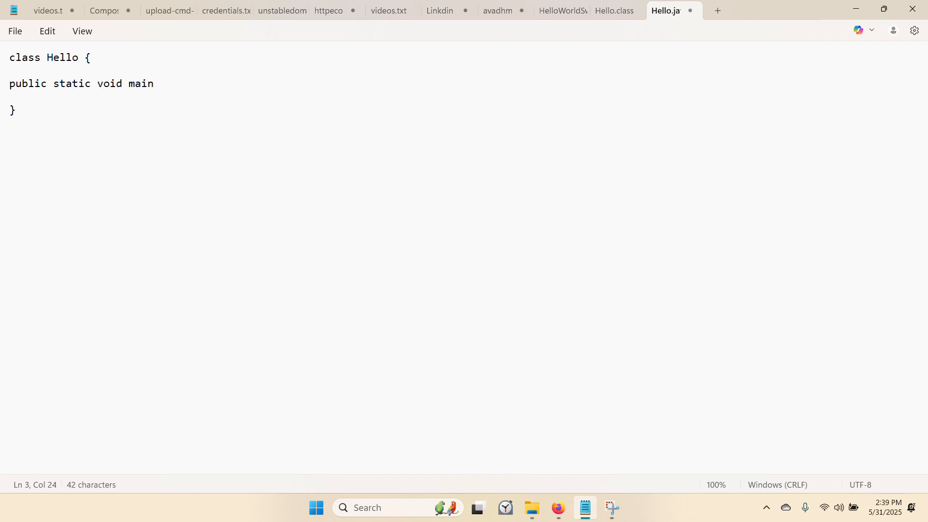
pyautogui.write('(String ab[]){}')
pyautogui.press('Left')
pyautogui.press('Return')
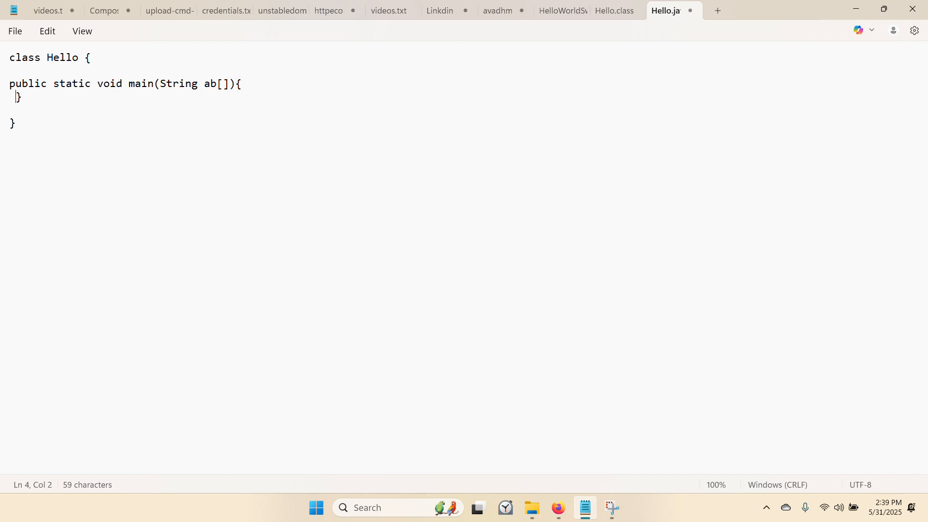
pyautogui.press('Return')
pyautogui.press('Return')
pyautogui.press('Return')
# Add the statement System.out.println("Hello java"); inside the main method and save the file.
pyautogui.press('Up')
pyautogui.press('Up')
pyautogui.write('Sty')
pyautogui.press('BackSpace')
pyautogui.press('BackSpace')
pyautogui.write('ystem')
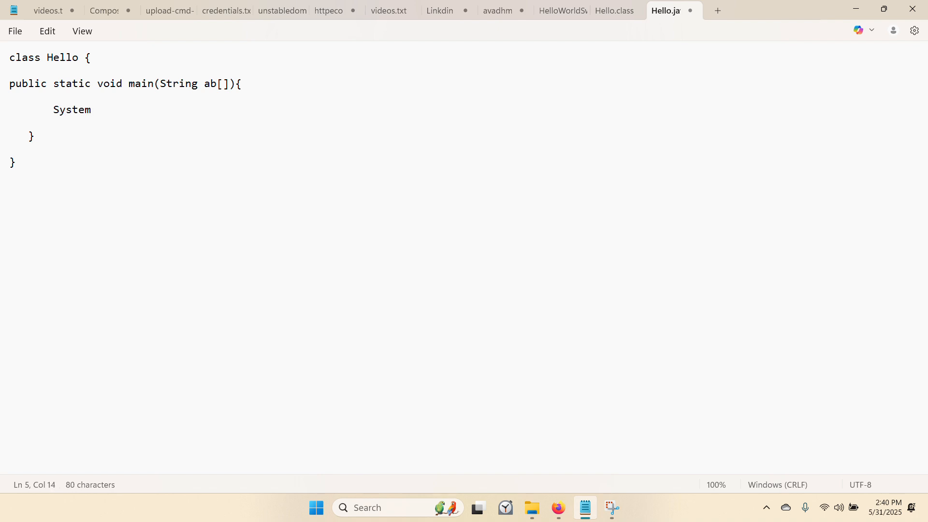
pyautogui.write('.out.println')
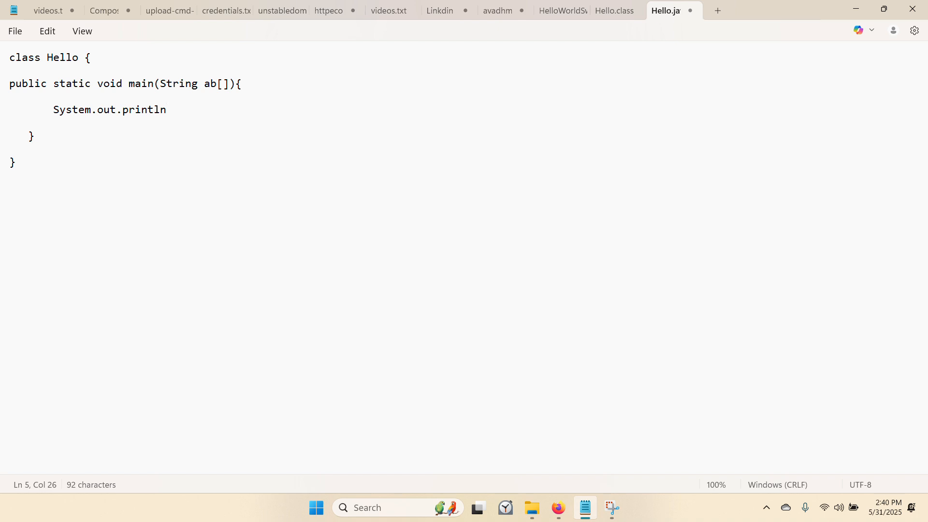
pyautogui.write('()')
pyautogui.write('"')
pyautogui.write('"')
pyautogui.write('Hello')
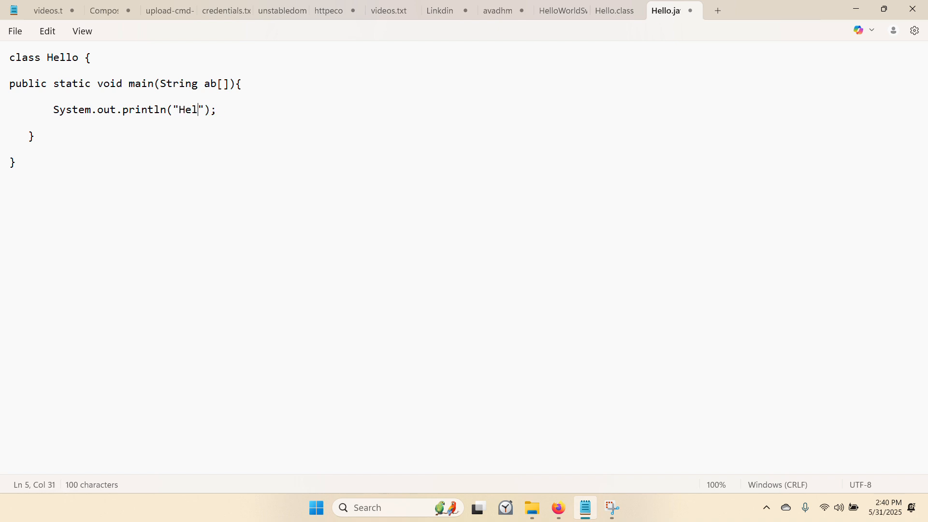
pyautogui.write(' java')
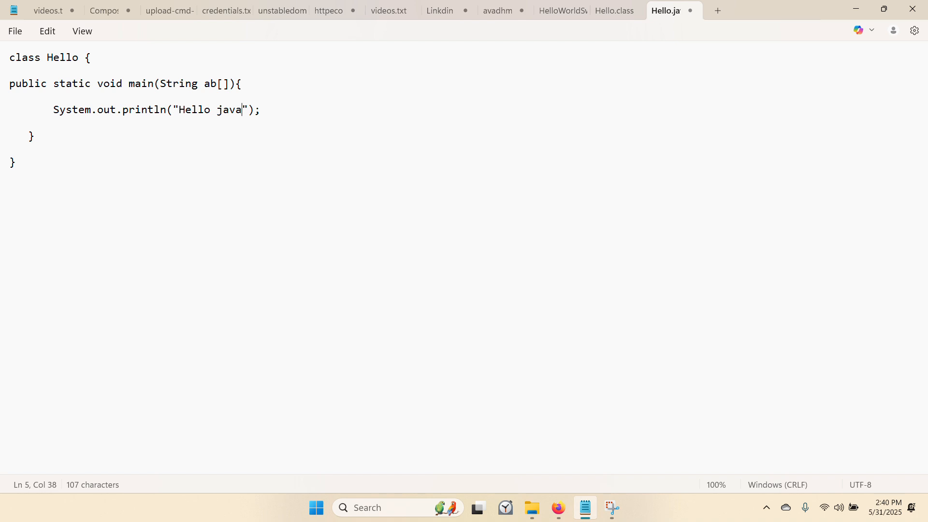
pyautogui.hotkey('ctrl', 's')
# Switch to the desktop, open New folder in File Explorer, and launch a maximized Command Prompt at that folder's path.
pyautogui.click(857, 9)
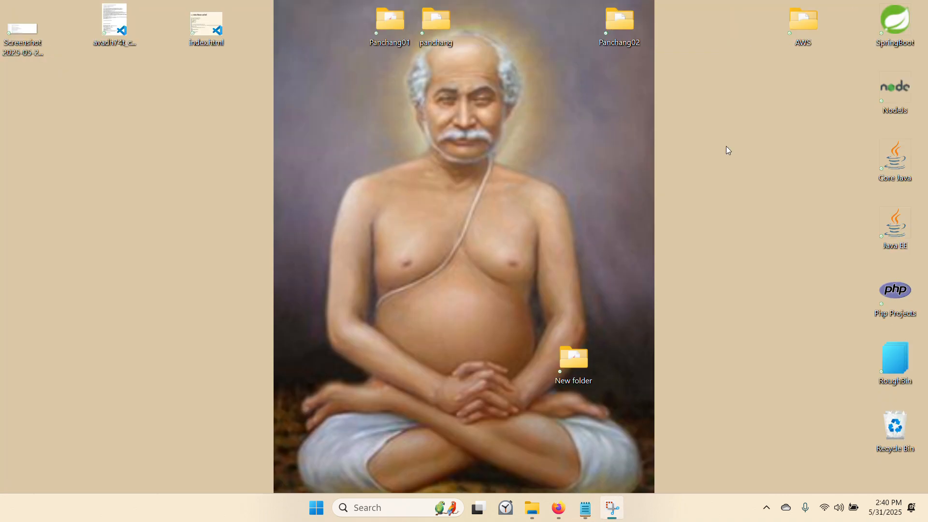
pyautogui.doubleClick(582, 360)
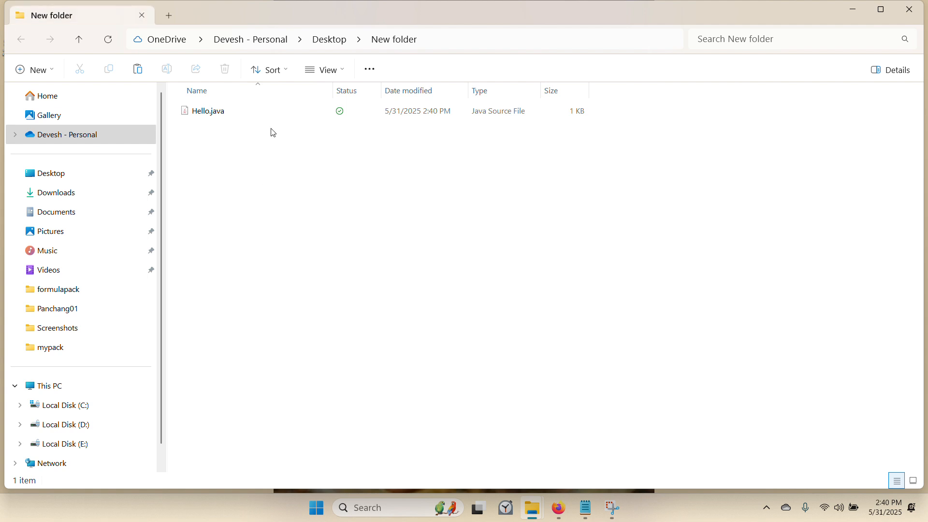
pyautogui.click(421, 42)
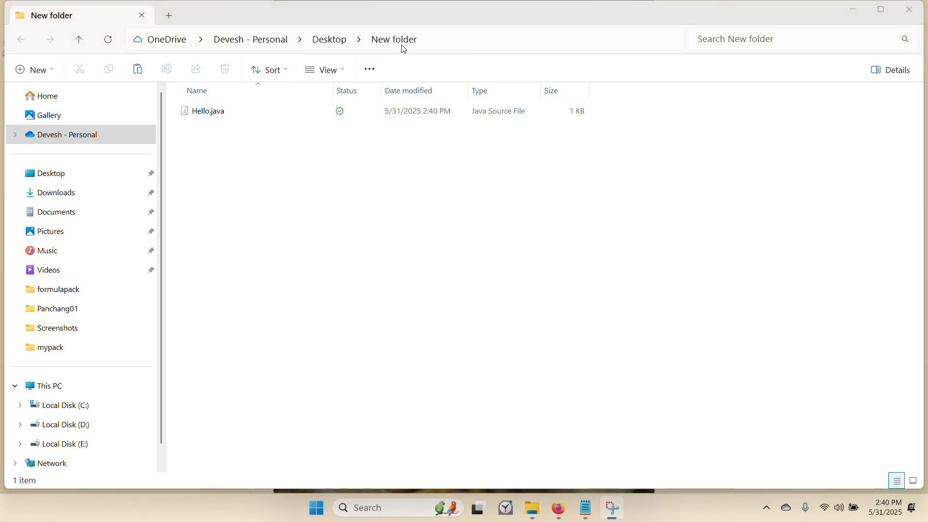
pyautogui.click(322, 38)
pyautogui.press('BackSpace')
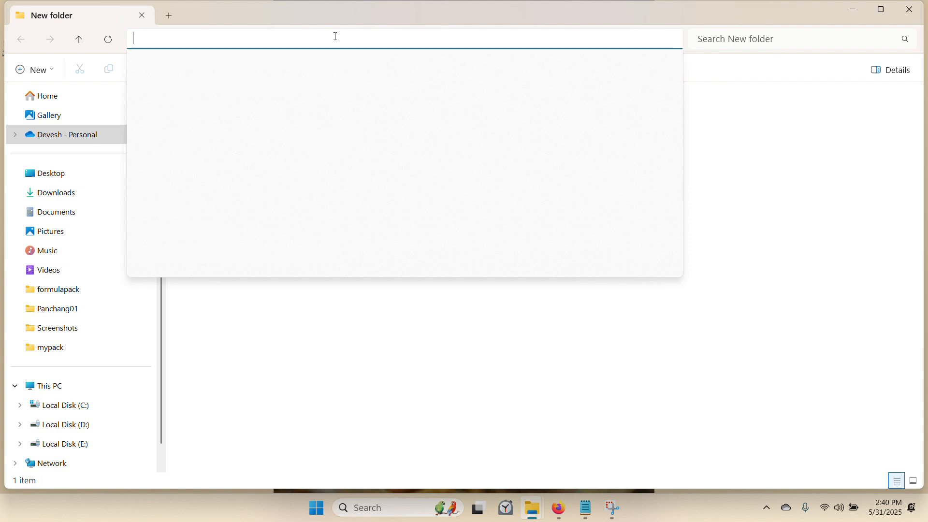
pyautogui.write('m')
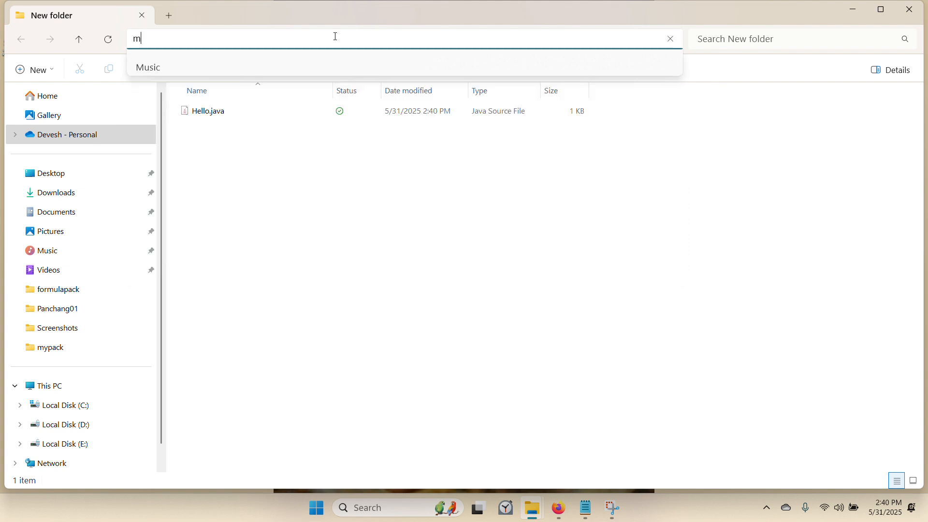
pyautogui.press('BackSpace')
pyautogui.press('Escape')
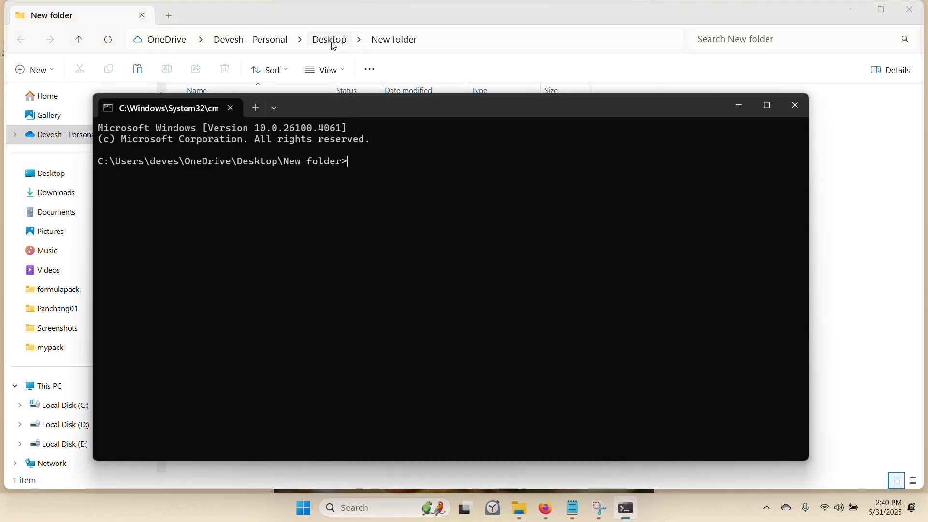
pyautogui.press('super+Up')
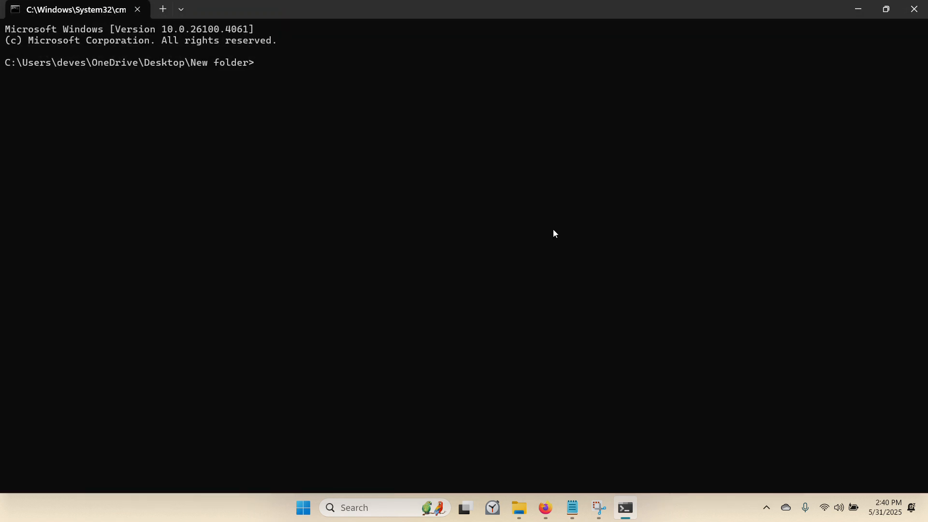
# Compile the program with javac Hello.java and run it with java Hello.
pyautogui.write('javac Hello.java')
pyautogui.press('Return')
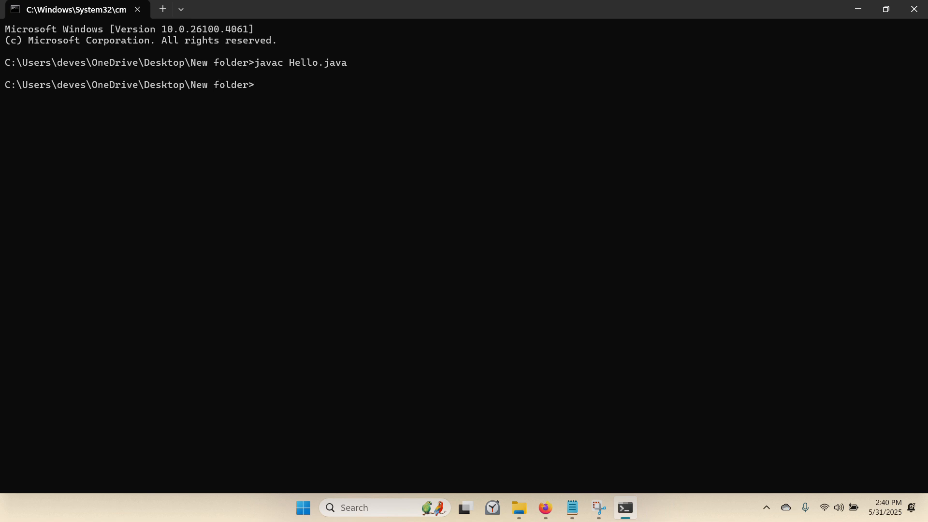
pyautogui.write('java Hello')
pyautogui.press('Return')
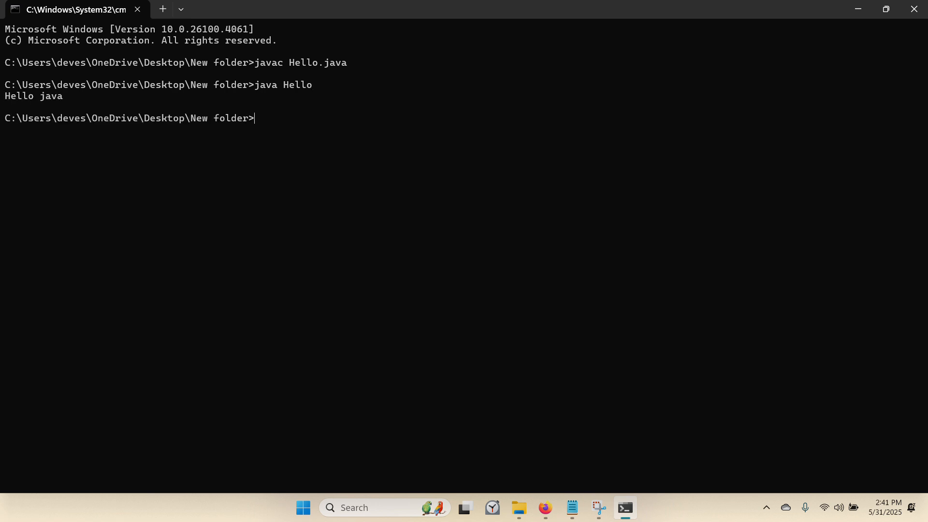